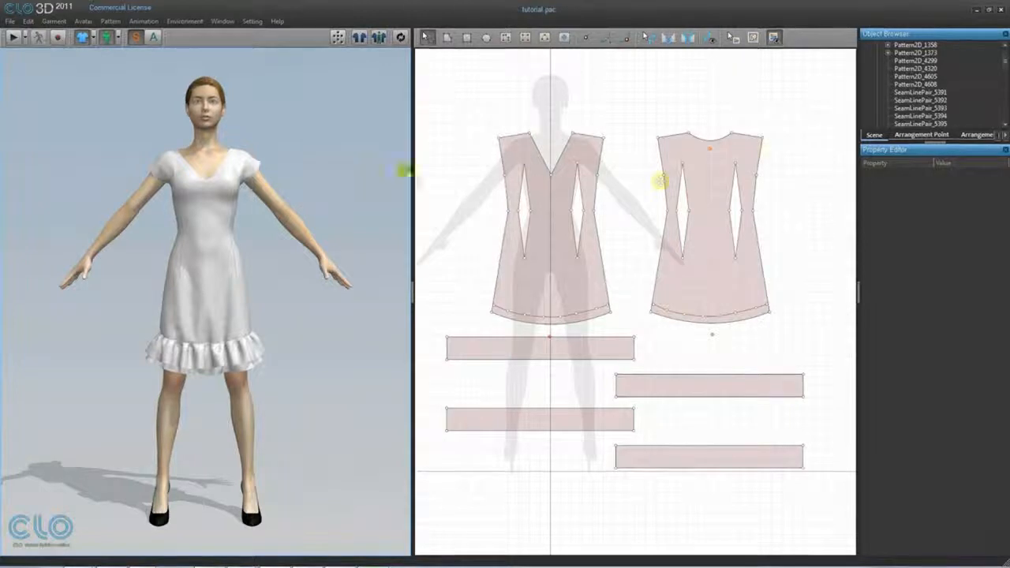
Step: Shrink the program window to expose the desktop and open the Fabric folder inside the Texture folder
{"action": "left_click", "coordinate": [989, 10]}
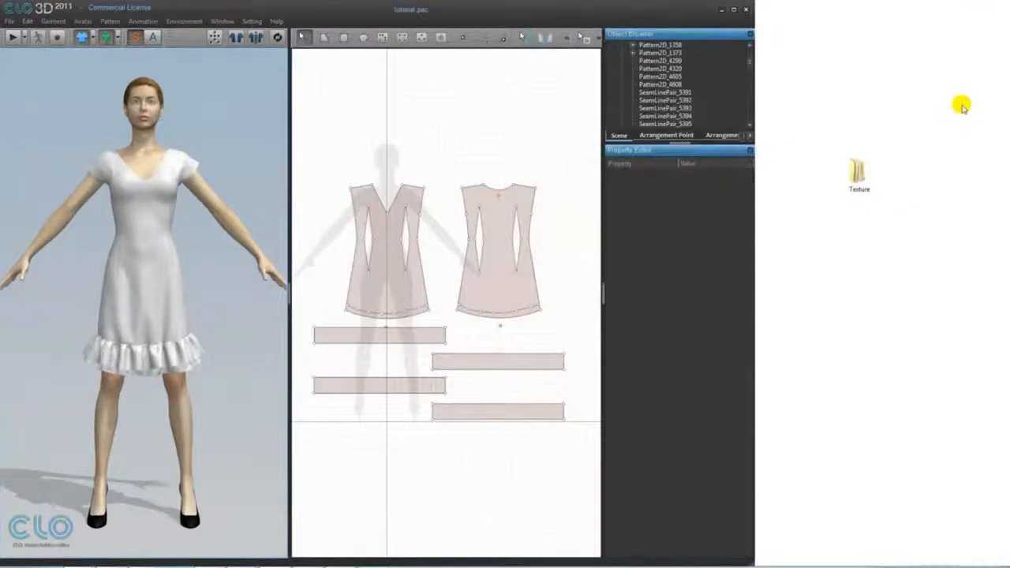
{"action": "double_click", "coordinate": [858, 178]}
{"action": "double_click", "coordinate": [796, 220]}
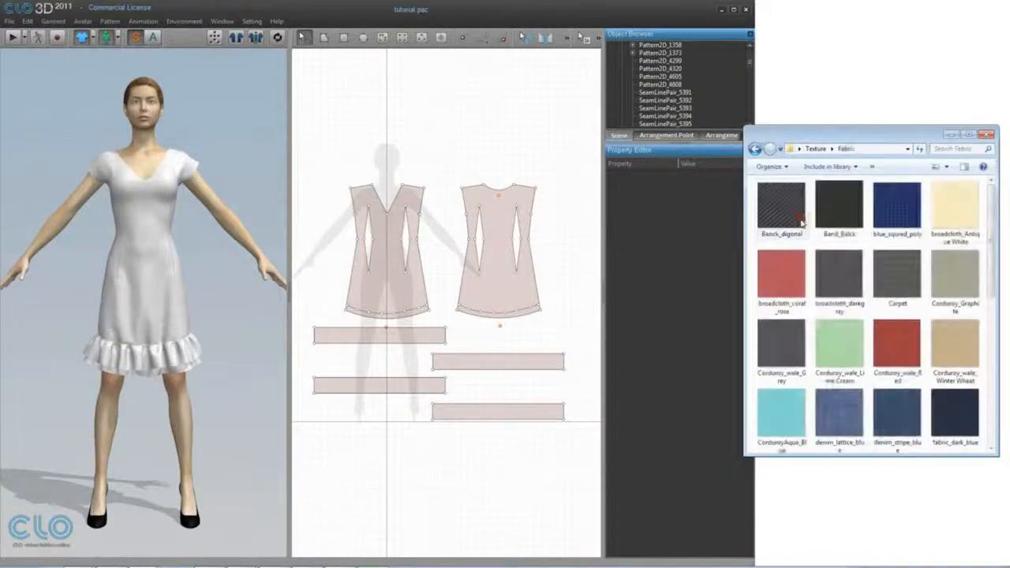
Step: Apply the Banck_digonal fabric image to the dress front and blue_squred_poly to the dress back
{"action": "left_click_drag", "start_coordinate": [792, 221], "coordinate": [156, 251]}
{"action": "right_click_drag", "start_coordinate": [156, 251], "coordinate": [290, 280]}
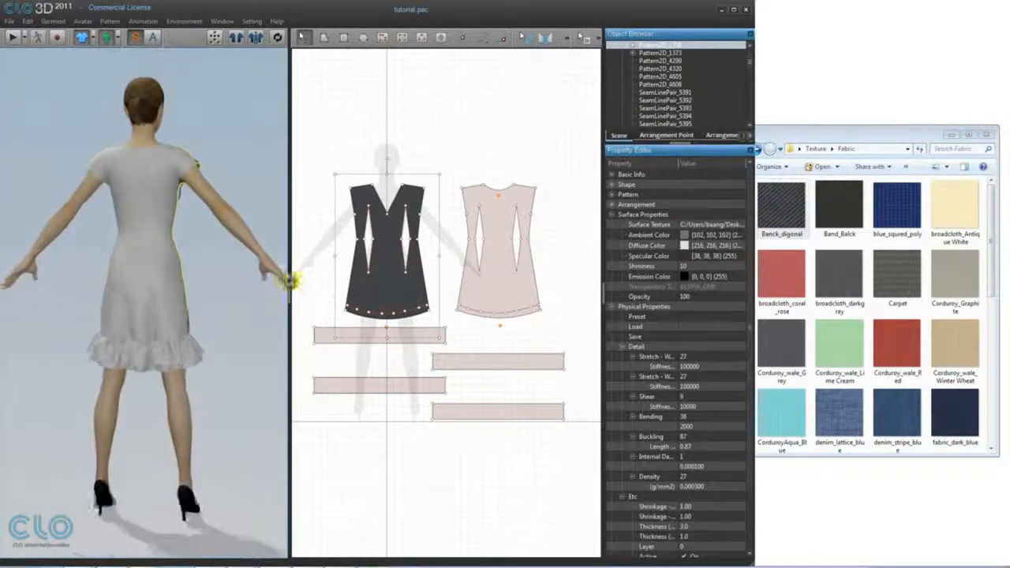
{"action": "left_click_drag", "start_coordinate": [896, 207], "coordinate": [499, 264]}
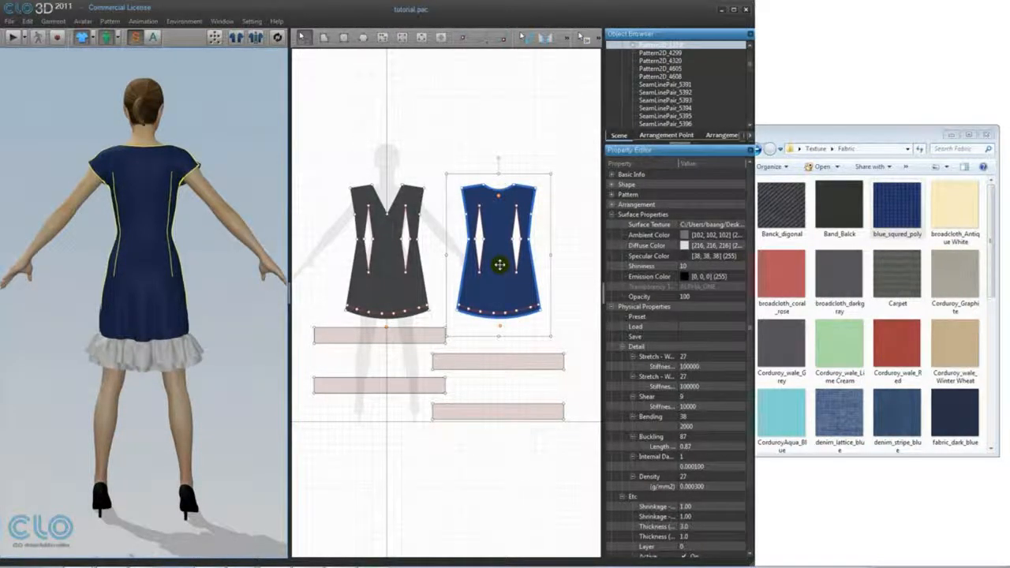
{"action": "left_click", "coordinate": [581, 433]}
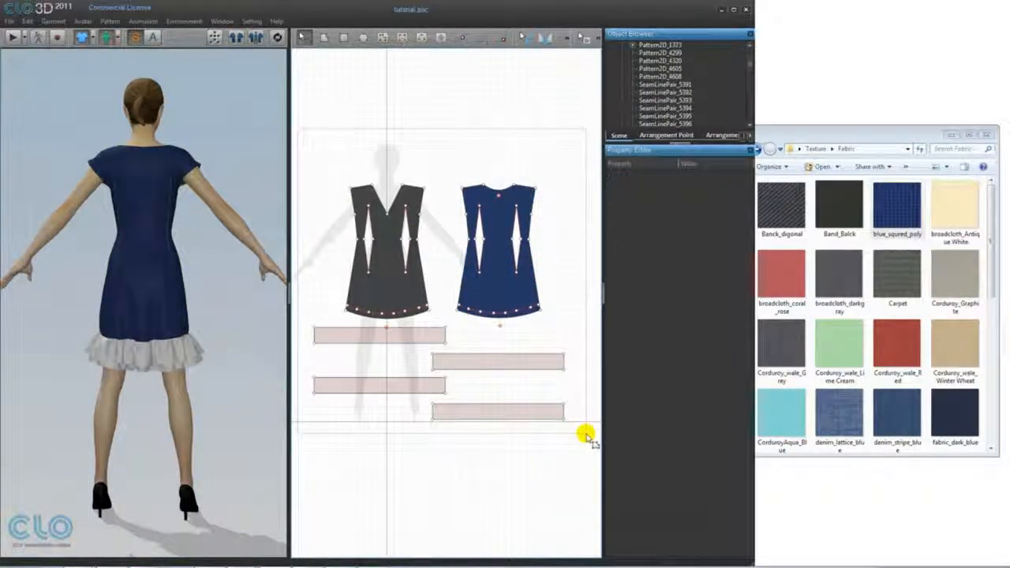
Step: Apply the CorduroyAqua_Blue fabric image to all pattern pieces, then return to the avatar's front view and the full-size window
{"action": "key", "text": "ctrl+a"}
{"action": "left_click_drag", "start_coordinate": [780, 414], "coordinate": [373, 227]}
{"action": "right_click", "coordinate": [228, 81]}
{"action": "left_click", "coordinate": [248, 90]}
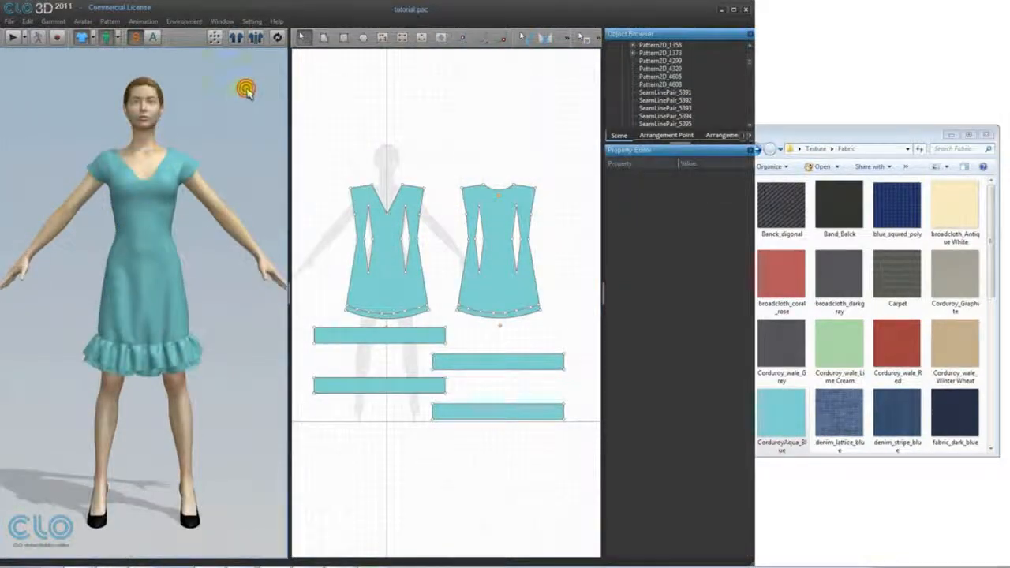
{"action": "left_click", "coordinate": [734, 9]}
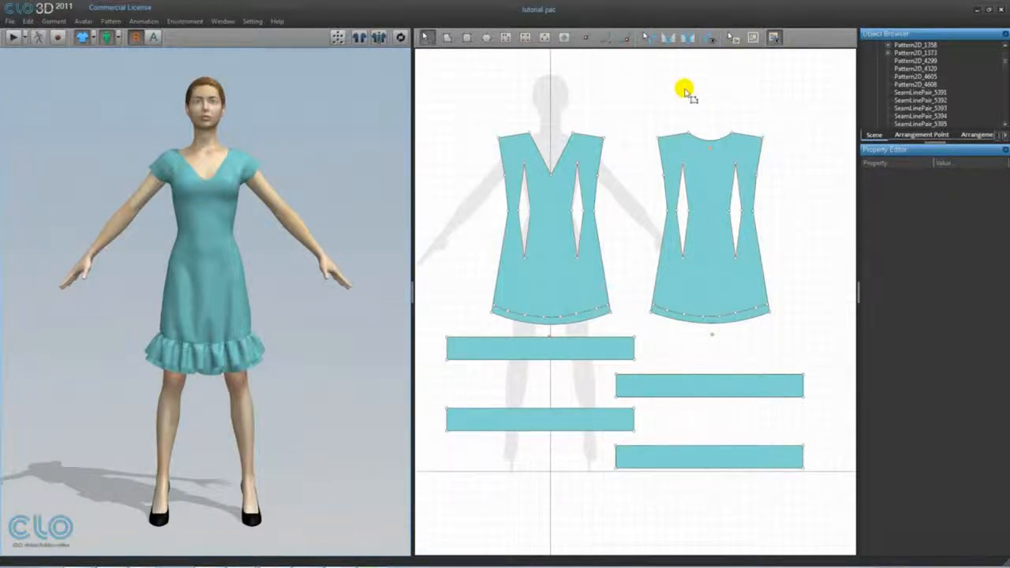
Step: Set the surface texture of all pattern pieces to the Plaid_Black_Diamond image from the Fabric folder
{"action": "left_click_drag", "start_coordinate": [419, 96], "coordinate": [824, 496]}
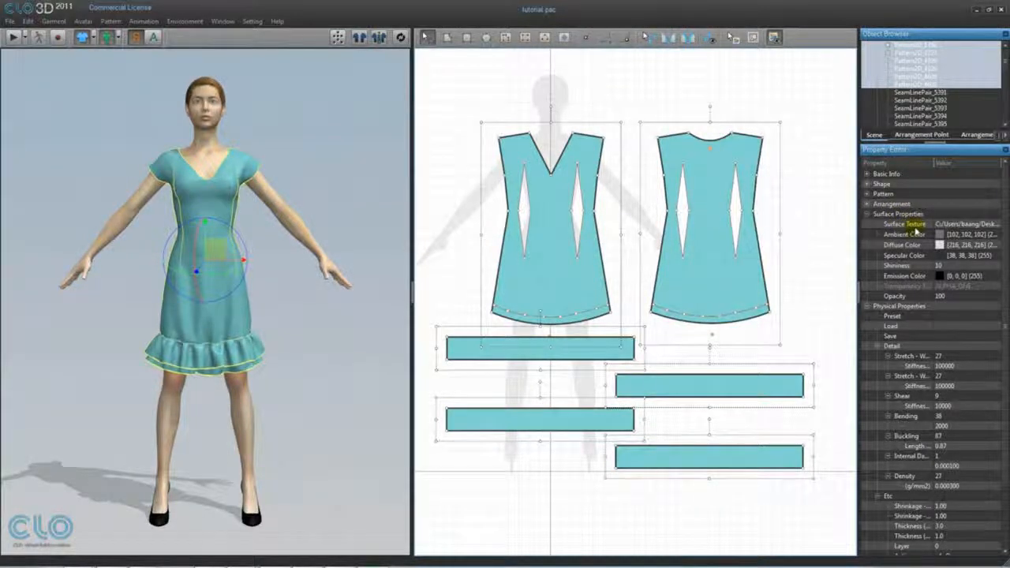
{"action": "left_click", "coordinate": [976, 225]}
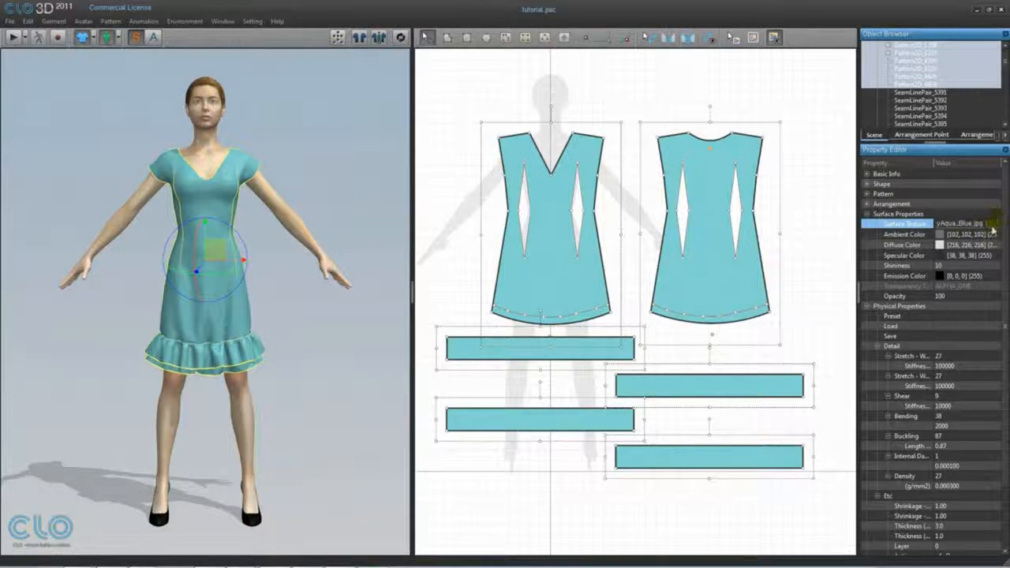
{"action": "left_click", "coordinate": [992, 227]}
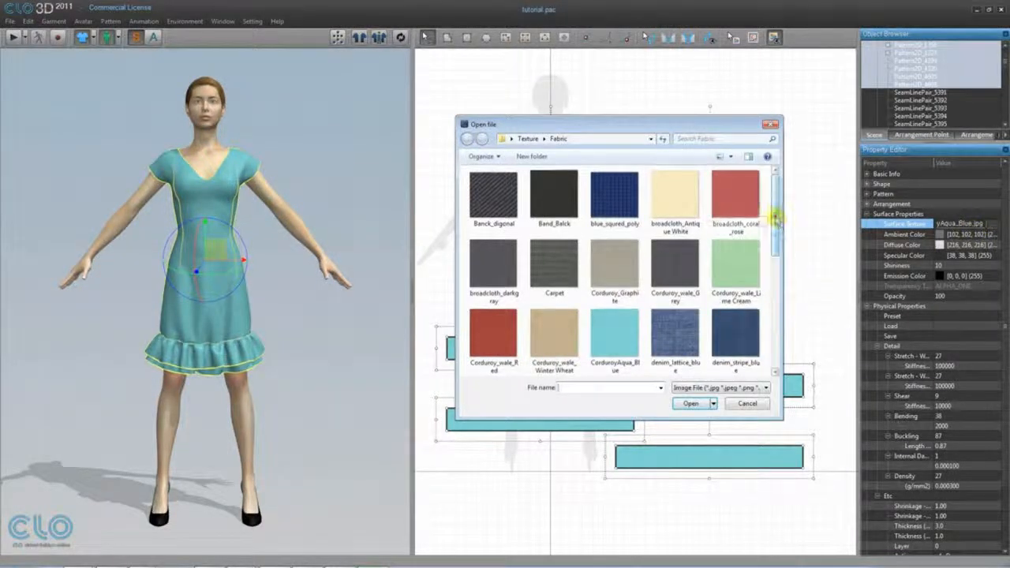
{"action": "left_click_drag", "start_coordinate": [775, 217], "coordinate": [784, 322]}
{"action": "left_click", "coordinate": [675, 267]}
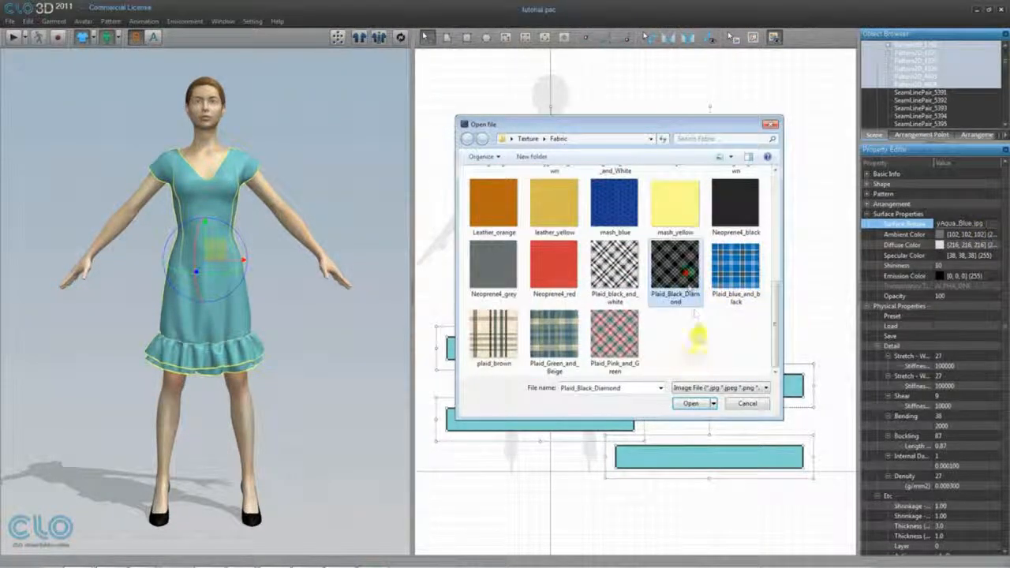
{"action": "left_click", "coordinate": [689, 403]}
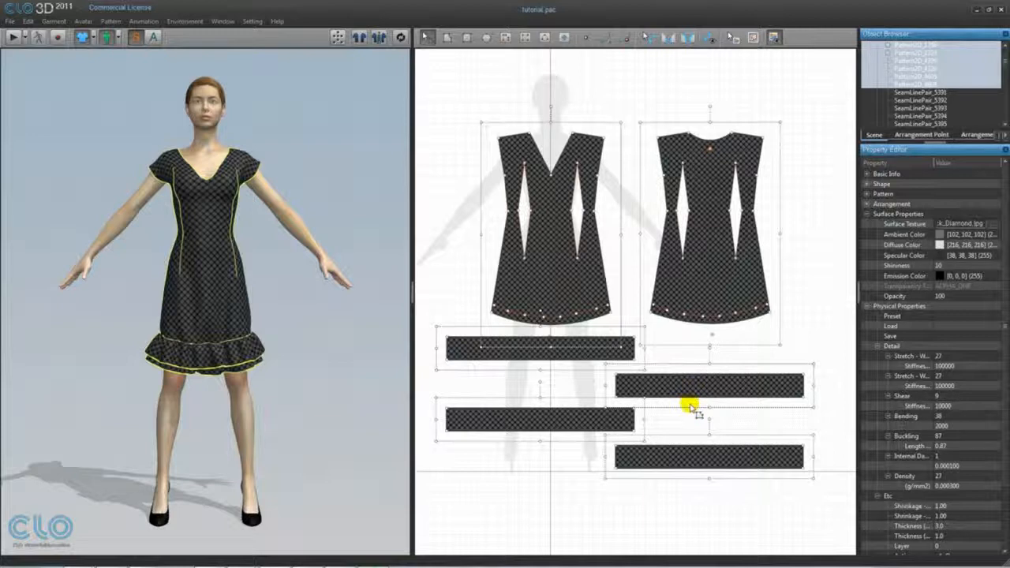
{"action": "left_click", "coordinate": [830, 251]}
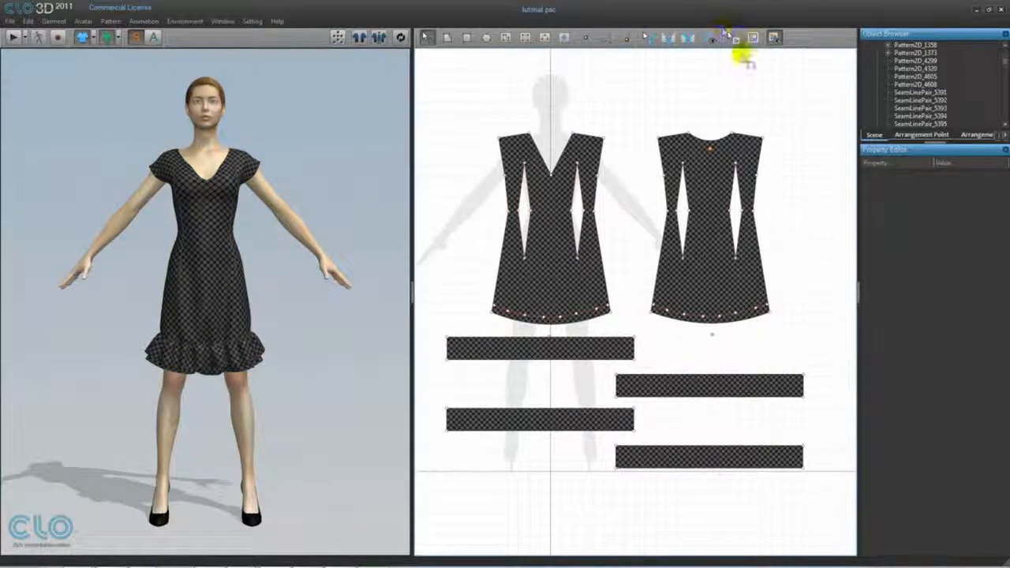
Step: Activate texture editing on the dress front and reposition its plaid texture, centring the texture gizmo around the waist
{"action": "left_click", "coordinate": [733, 41]}
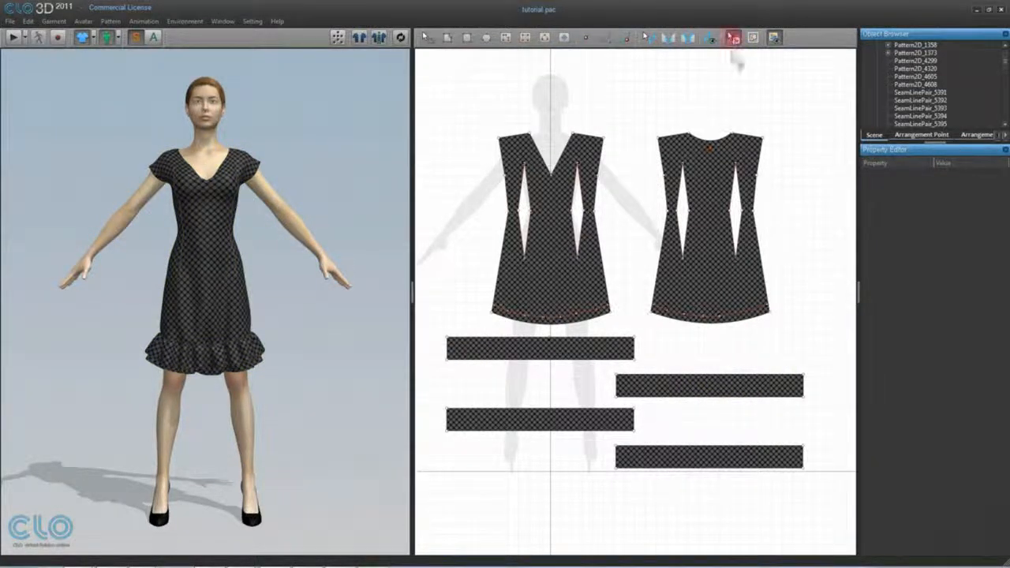
{"action": "scroll", "coordinate": [670, 180], "scroll_direction": "up", "scroll_amount": 4}
{"action": "scroll", "coordinate": [712, 255], "scroll_direction": "up", "scroll_amount": 3}
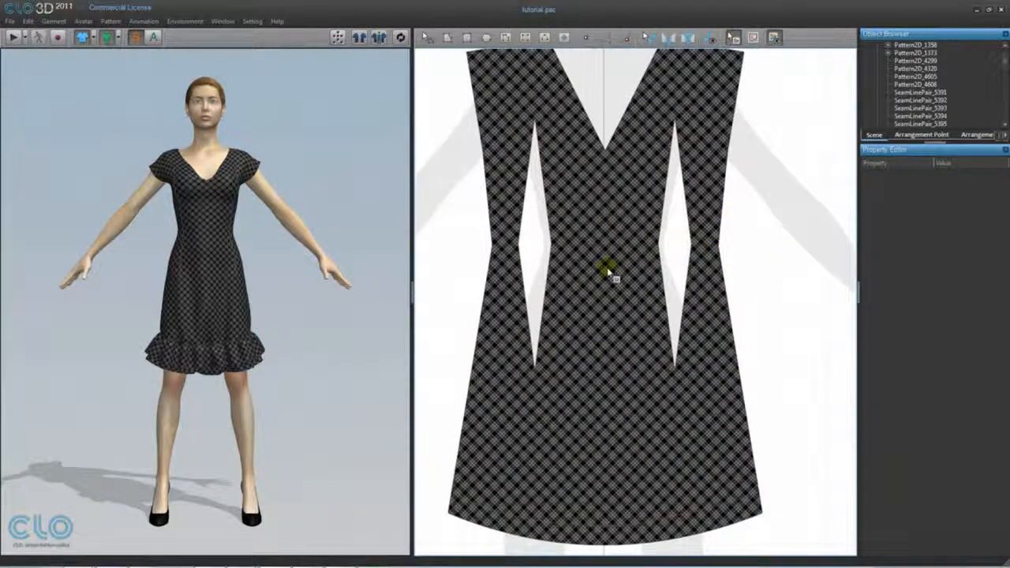
{"action": "left_click", "coordinate": [608, 271]}
{"action": "left_click_drag", "start_coordinate": [607, 270], "coordinate": [514, 207]}
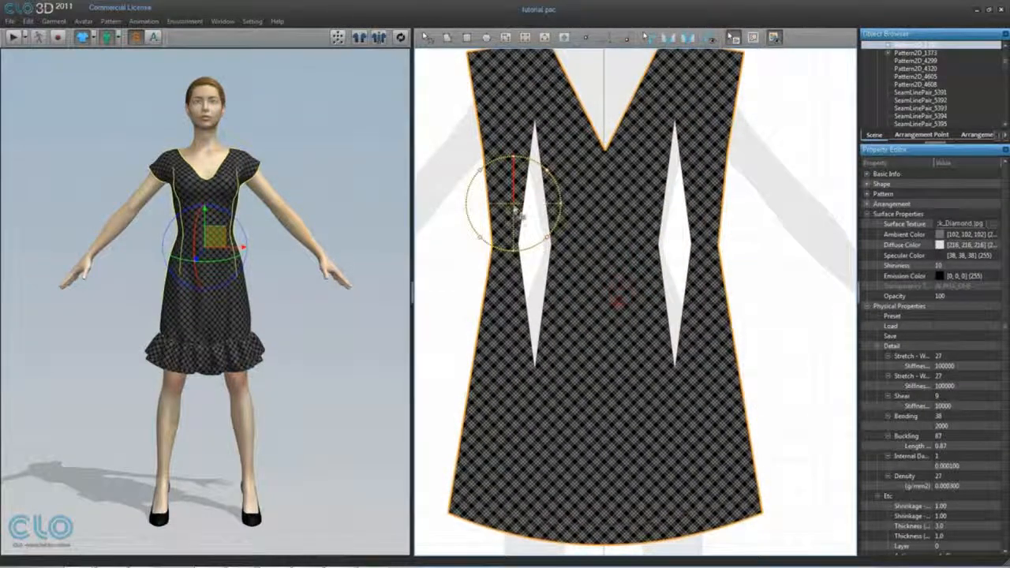
{"action": "left_click", "coordinate": [601, 300]}
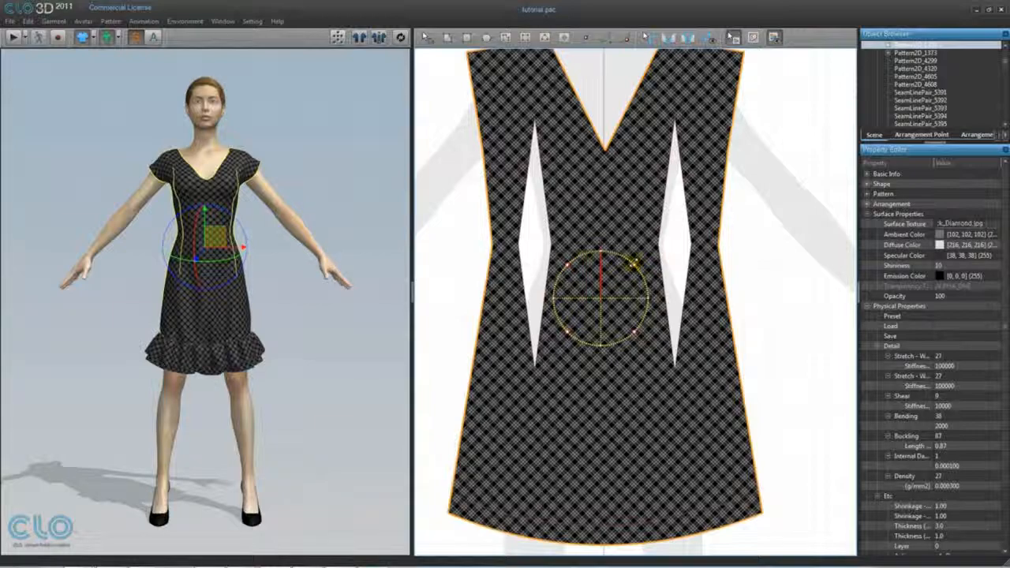
Step: Rescale the front's plaid texture with the gizmo to about 198 by 205 and rotate it to about -137 degrees
{"action": "left_click_drag", "start_coordinate": [632, 263], "coordinate": [616, 282]}
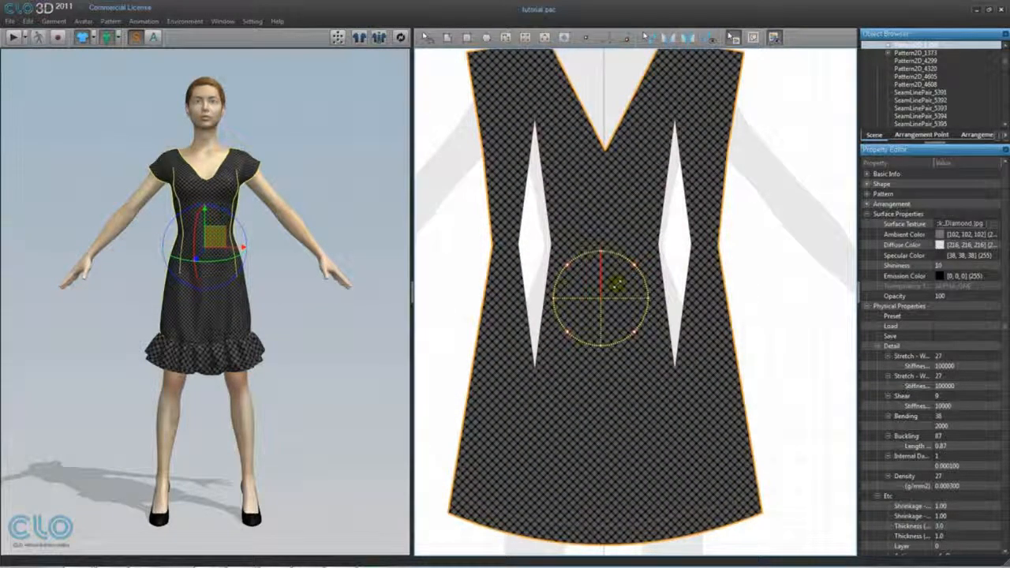
{"action": "left_click_drag", "start_coordinate": [602, 250], "coordinate": [601, 205]}
{"action": "left_click_drag", "start_coordinate": [650, 298], "coordinate": [670, 305]}
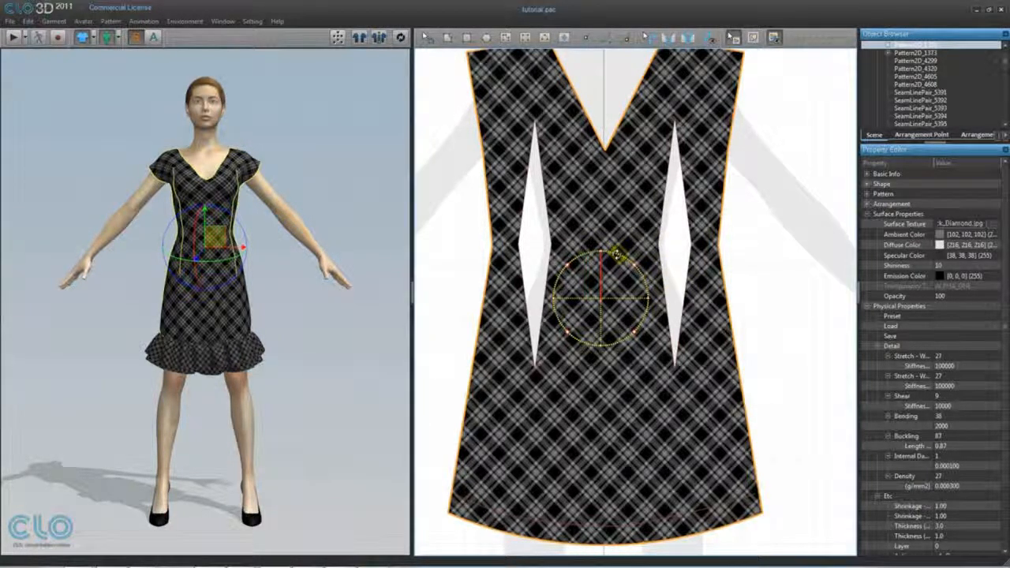
{"action": "left_click_drag", "start_coordinate": [616, 255], "coordinate": [639, 316]}
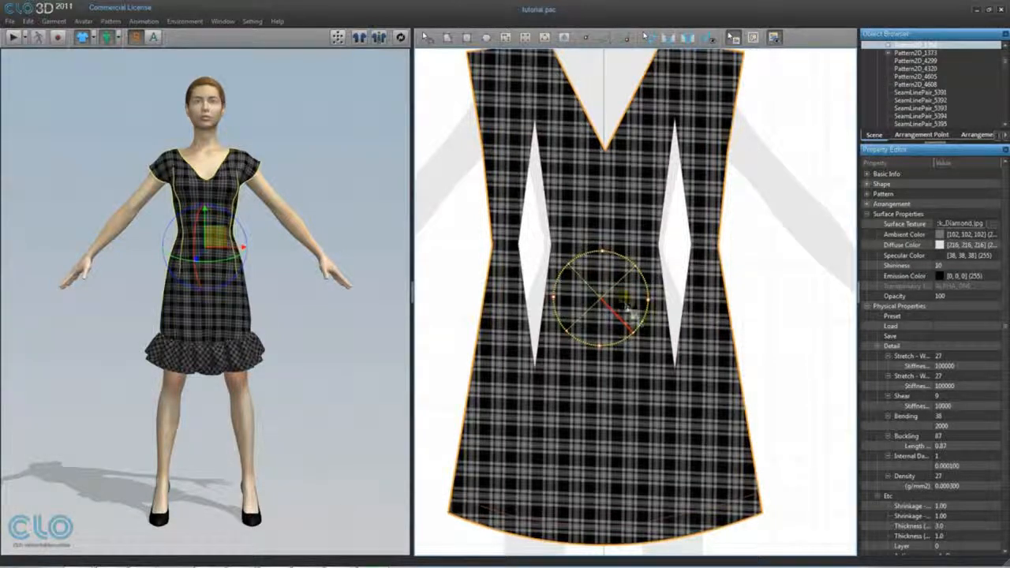
{"action": "left_click_drag", "start_coordinate": [628, 335], "coordinate": [631, 341]}
Step: Set the texture transformation angle of the dress front to 90
{"action": "scroll", "coordinate": [749, 413], "scroll_direction": "down", "scroll_amount": 5}
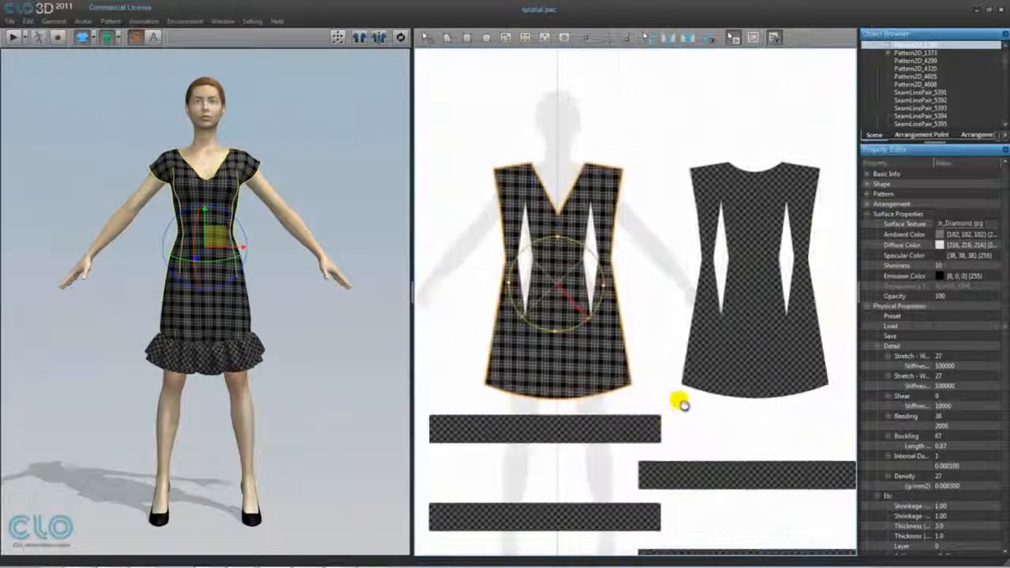
{"action": "middle_click_drag", "start_coordinate": [683, 404], "coordinate": [684, 388]}
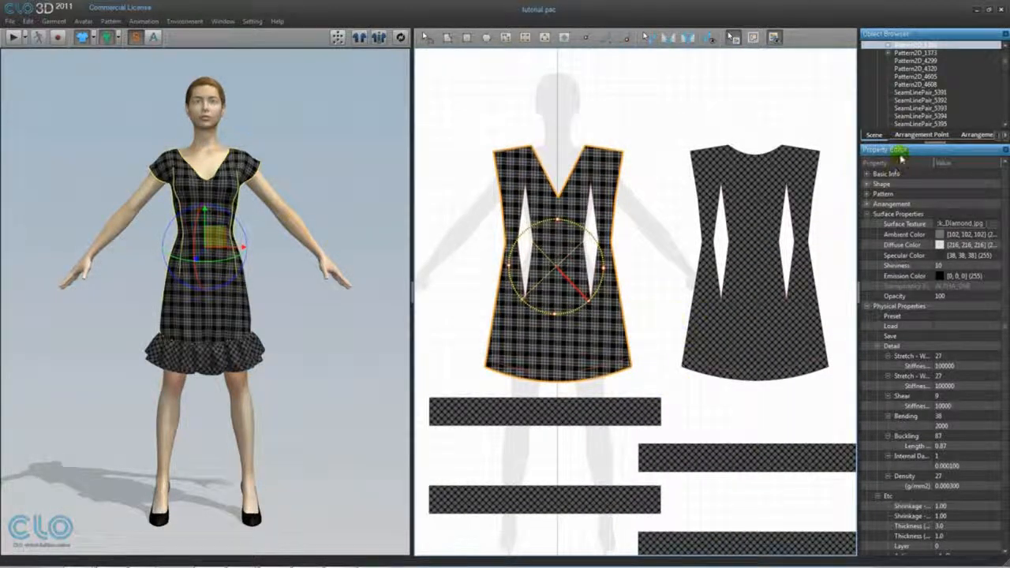
{"action": "scroll", "coordinate": [986, 229], "scroll_direction": "down", "scroll_amount": 3}
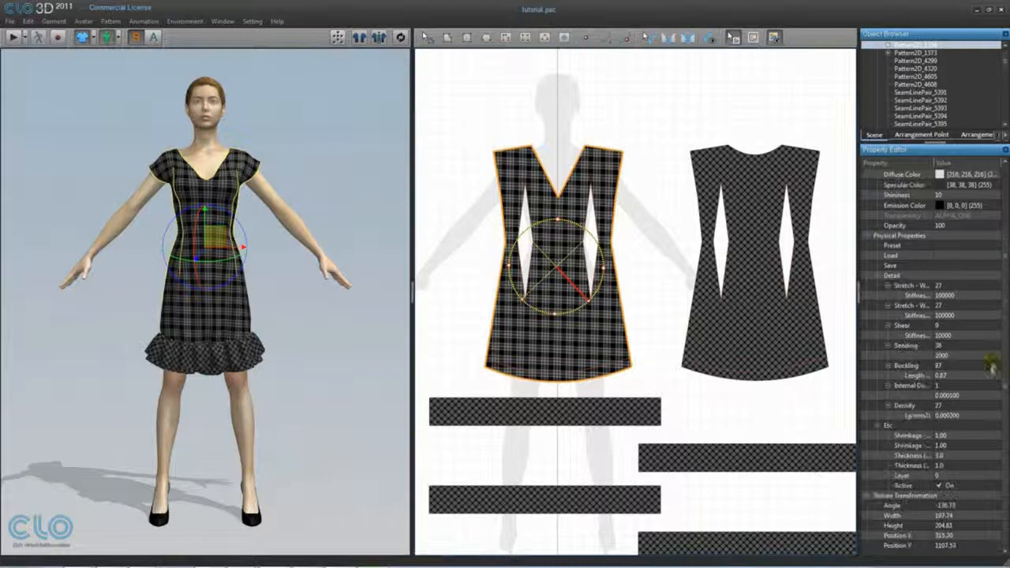
{"action": "left_click", "coordinate": [912, 504]}
{"action": "type", "text": "45"}
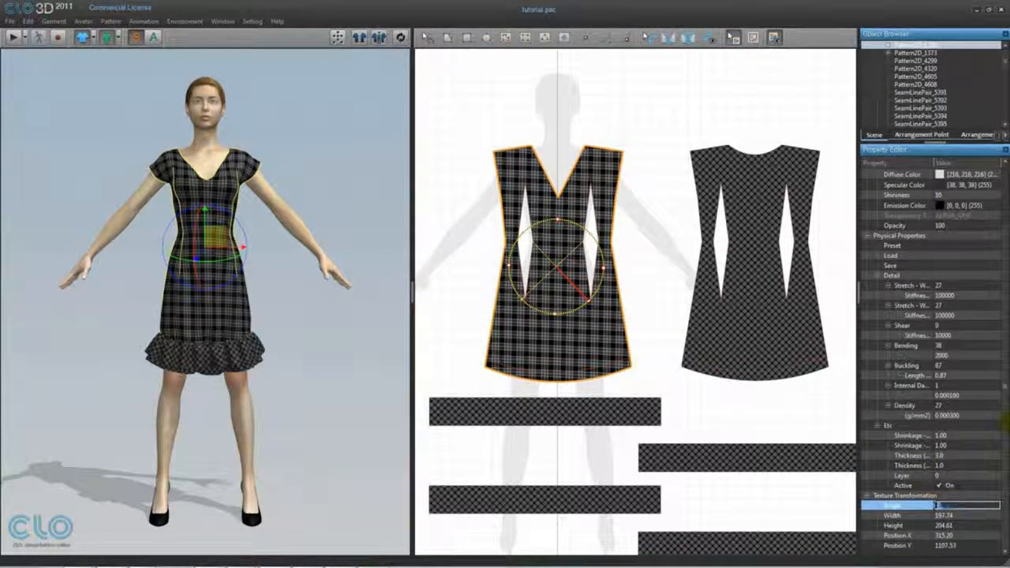
{"action": "key", "text": "Return"}
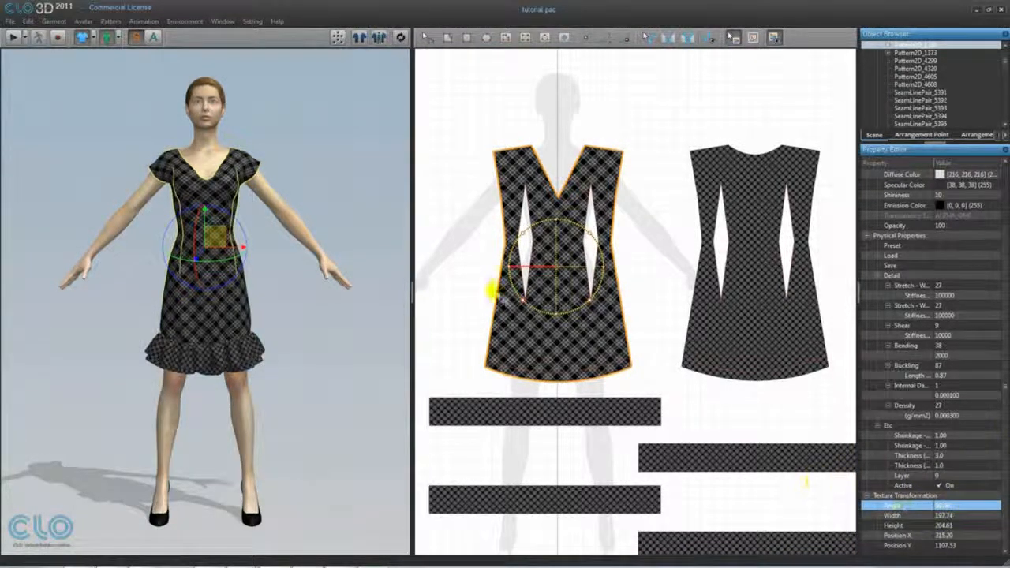
Step: Set the front texture's width and height to 200 each and deselect the piece
{"action": "double_click", "coordinate": [944, 515]}
{"action": "type", "text": "200"}
{"action": "key", "text": "Return"}
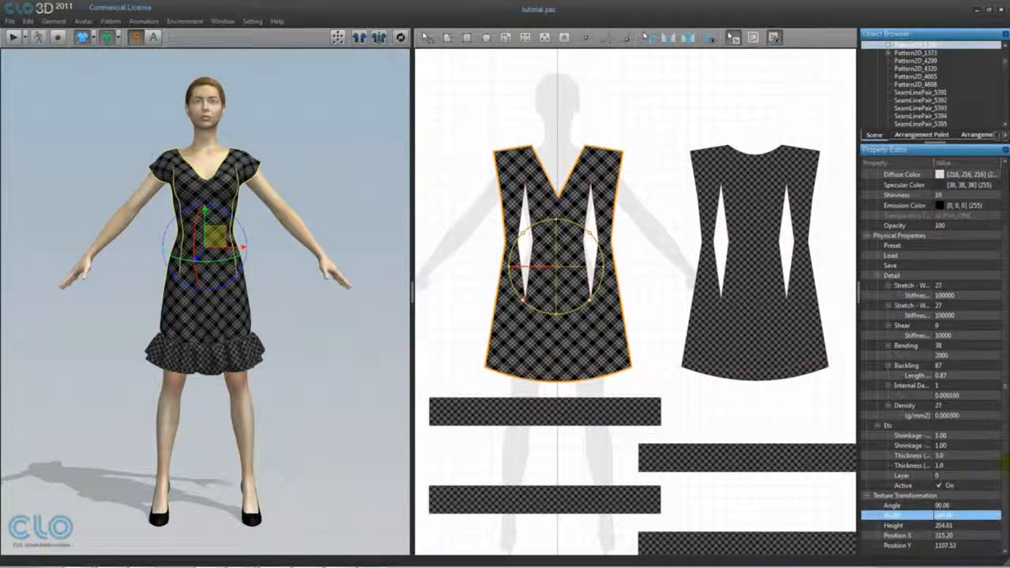
{"action": "double_click", "coordinate": [952, 525]}
{"action": "type", "text": "200"}
{"action": "key", "text": "Return"}
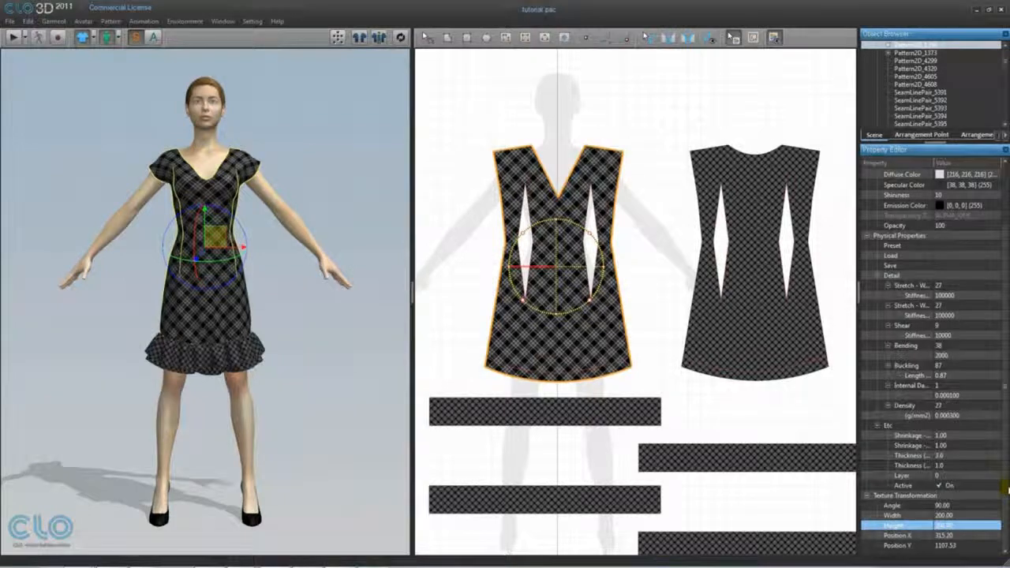
{"action": "left_click", "coordinate": [665, 288]}
Step: Load image 7 from the Texture folder's Illustration subfolder as a print texture
{"action": "scroll", "coordinate": [665, 289], "scroll_direction": "down", "scroll_amount": 3}
{"action": "scroll", "coordinate": [647, 338], "scroll_direction": "up", "scroll_amount": 1}
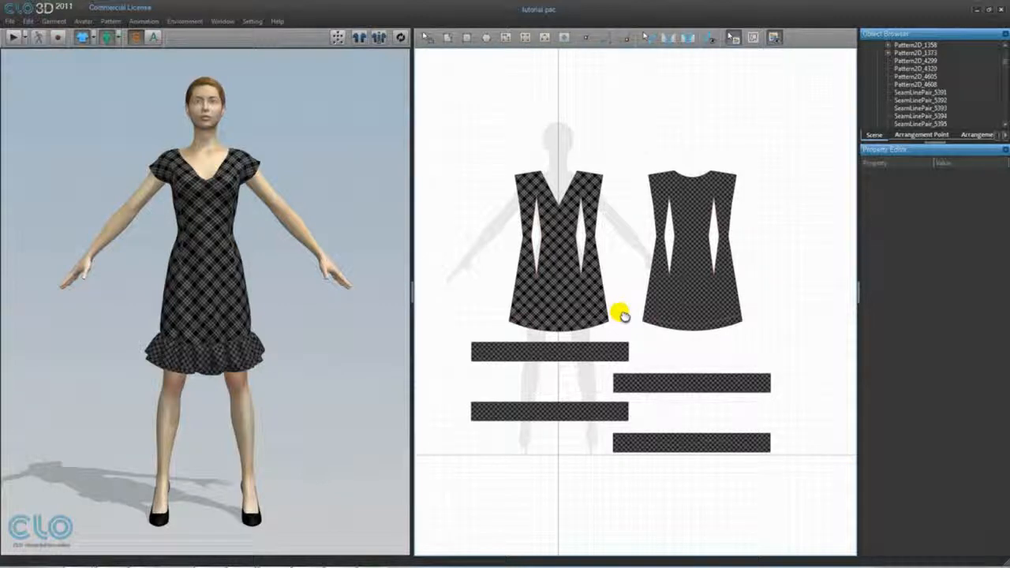
{"action": "left_click", "coordinate": [753, 40]}
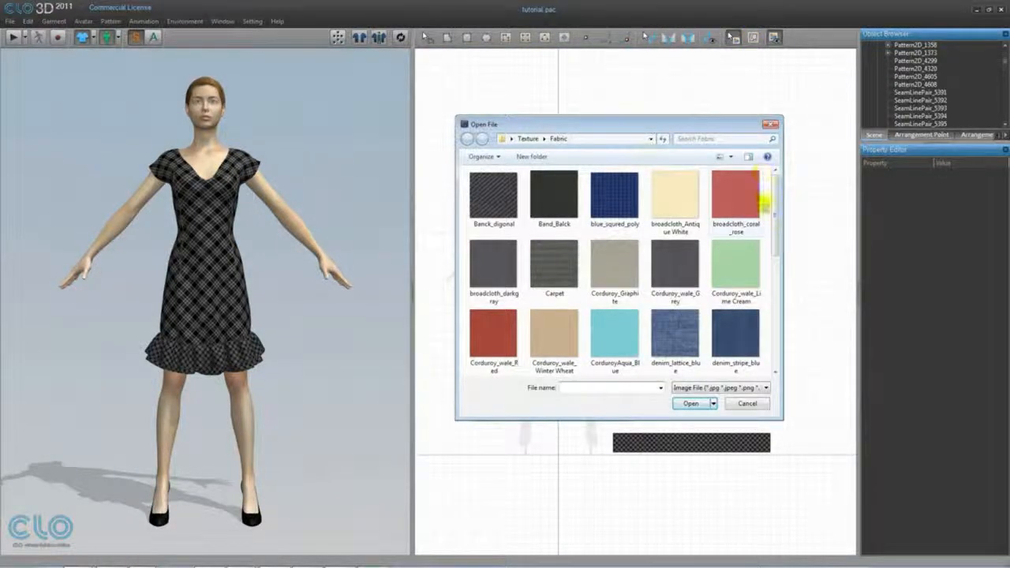
{"action": "left_click", "coordinate": [527, 139]}
{"action": "double_click", "coordinate": [570, 216]}
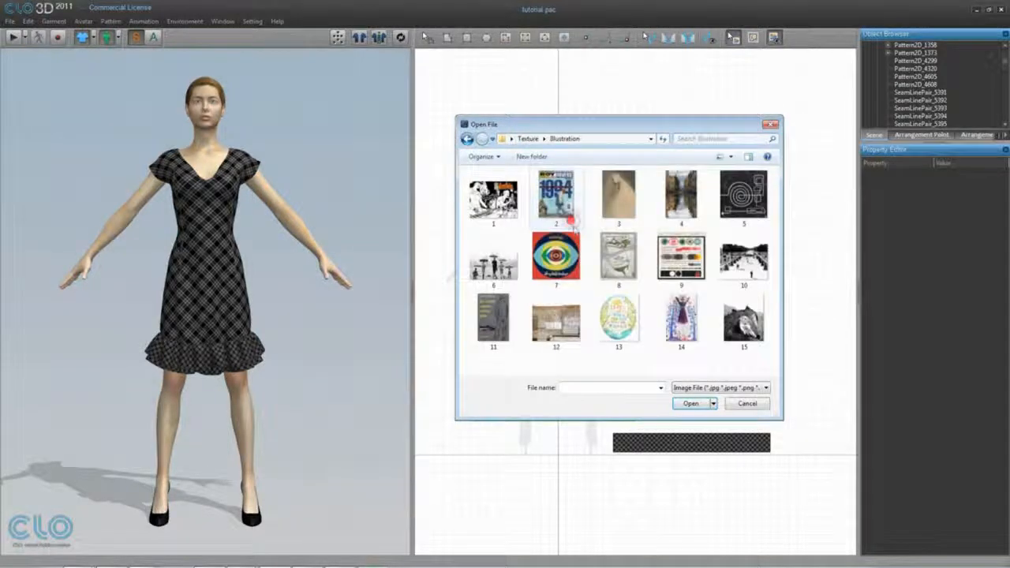
{"action": "left_click", "coordinate": [556, 256]}
{"action": "left_click", "coordinate": [689, 404]}
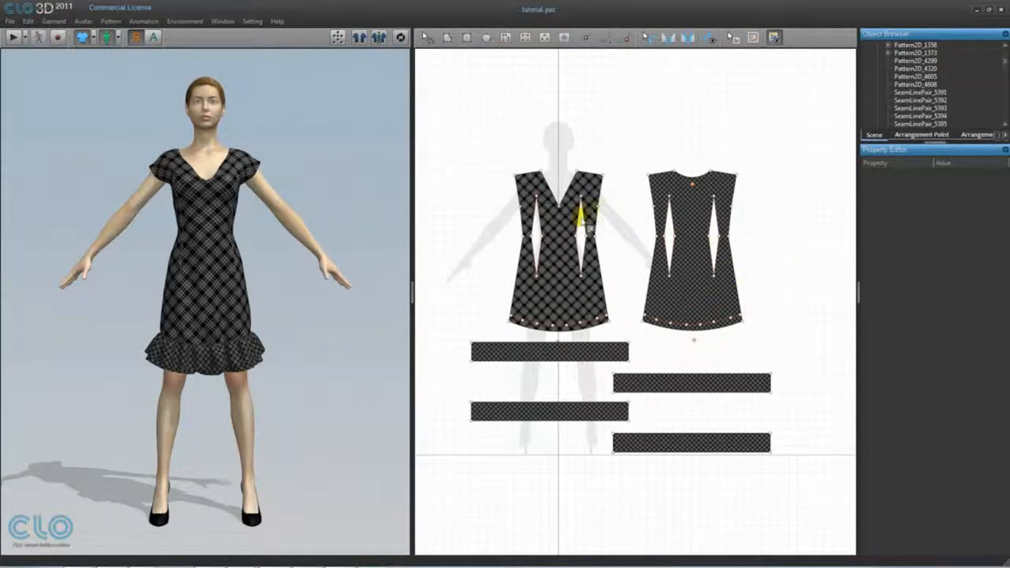
Step: Place the print texture on the dress front just below the V-neck, sized 100 mm wide by 100 mm high
{"action": "left_click", "coordinate": [558, 227]}
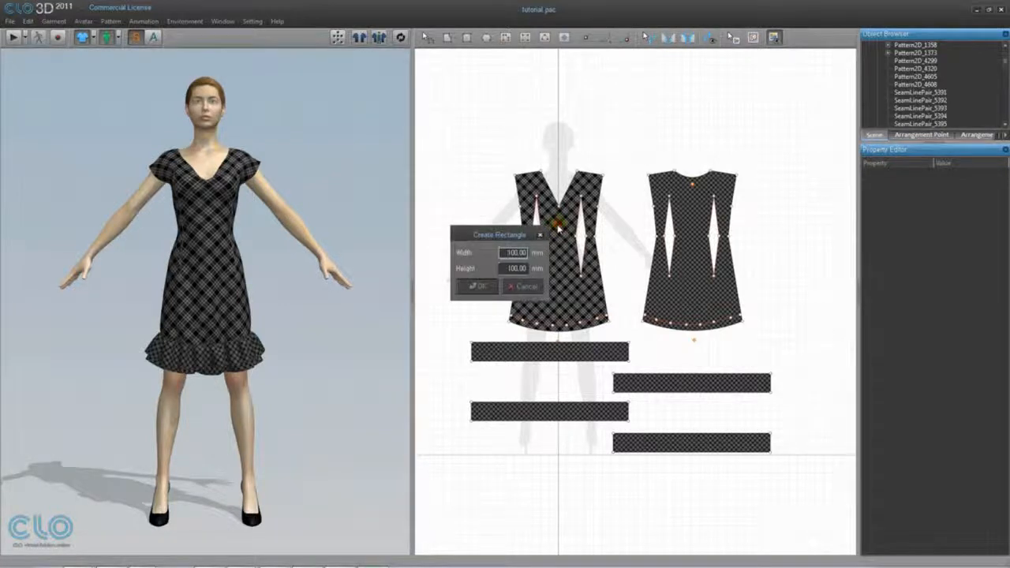
{"action": "left_click_drag", "start_coordinate": [518, 235], "coordinate": [658, 142]}
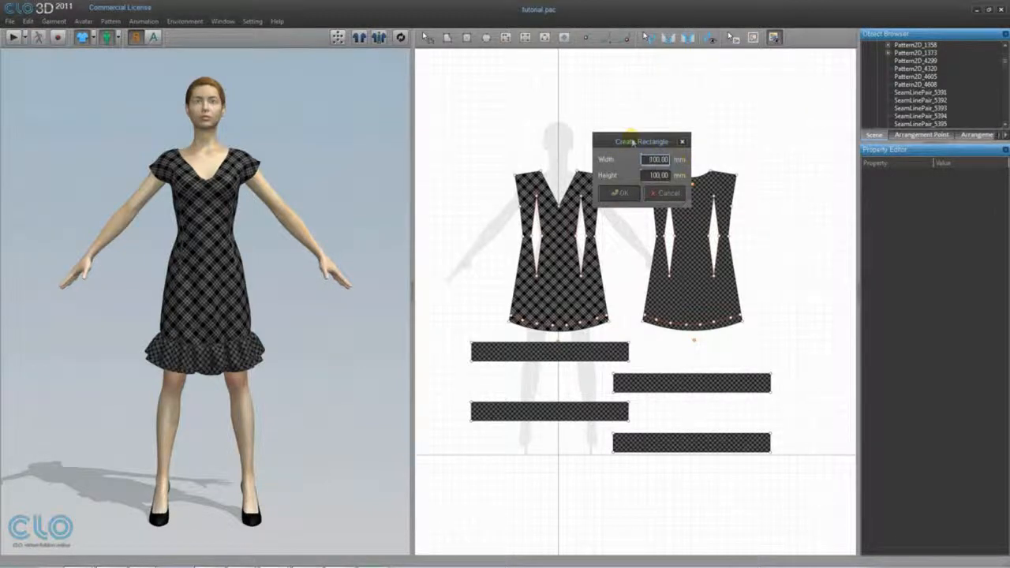
{"action": "left_click", "coordinate": [624, 196]}
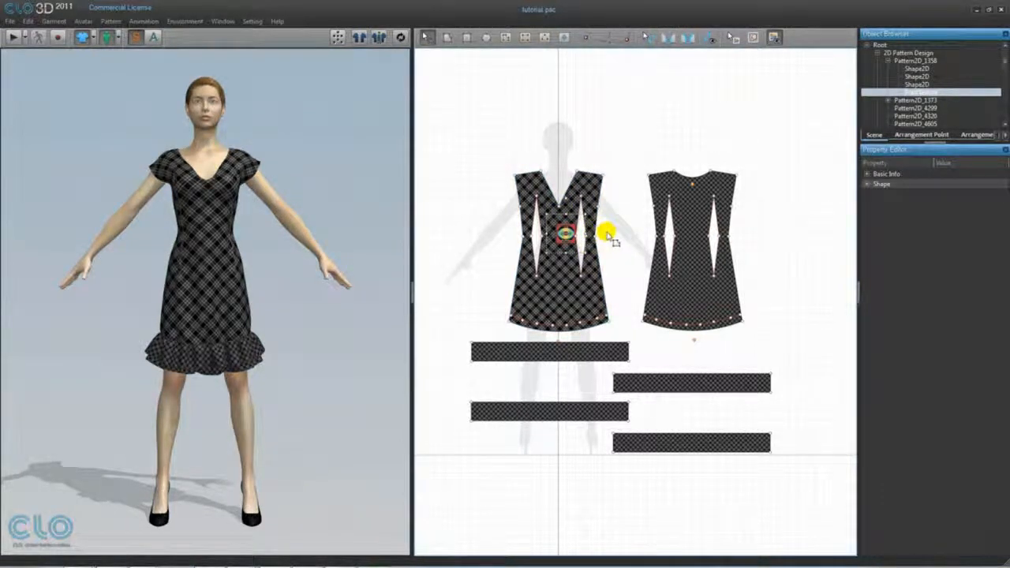
{"action": "scroll", "coordinate": [604, 225], "scroll_direction": "up", "scroll_amount": 5}
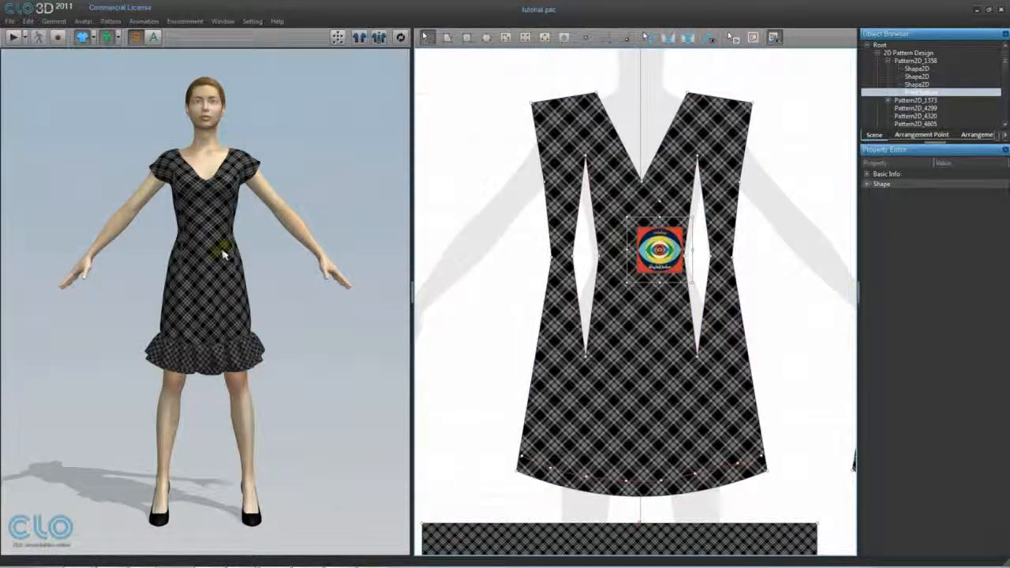
Step: Synchronize the print to the 3D garment and move it onto the dress front's centre line below the V-neck
{"action": "left_click", "coordinate": [401, 39]}
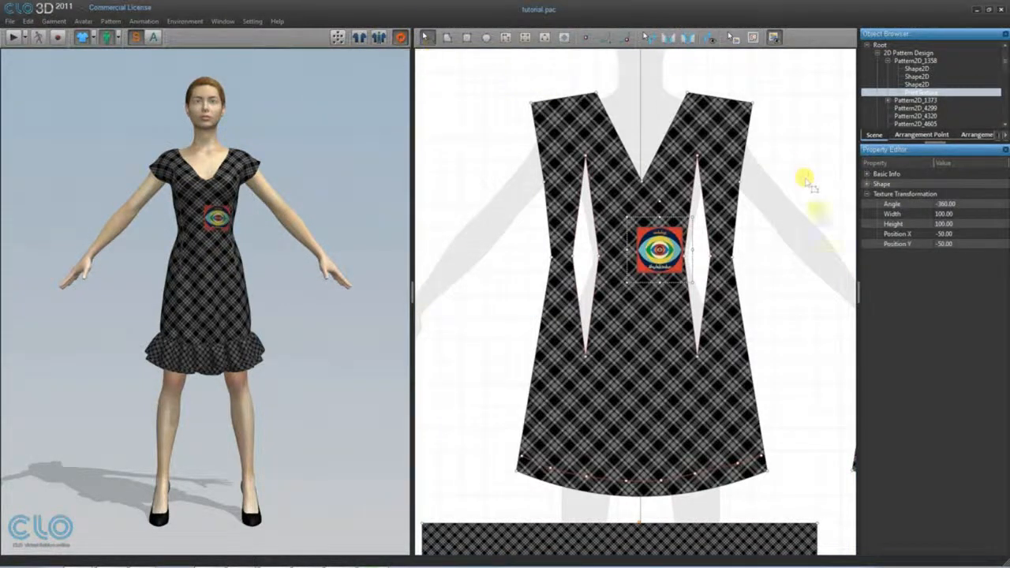
{"action": "left_click", "coordinate": [814, 257]}
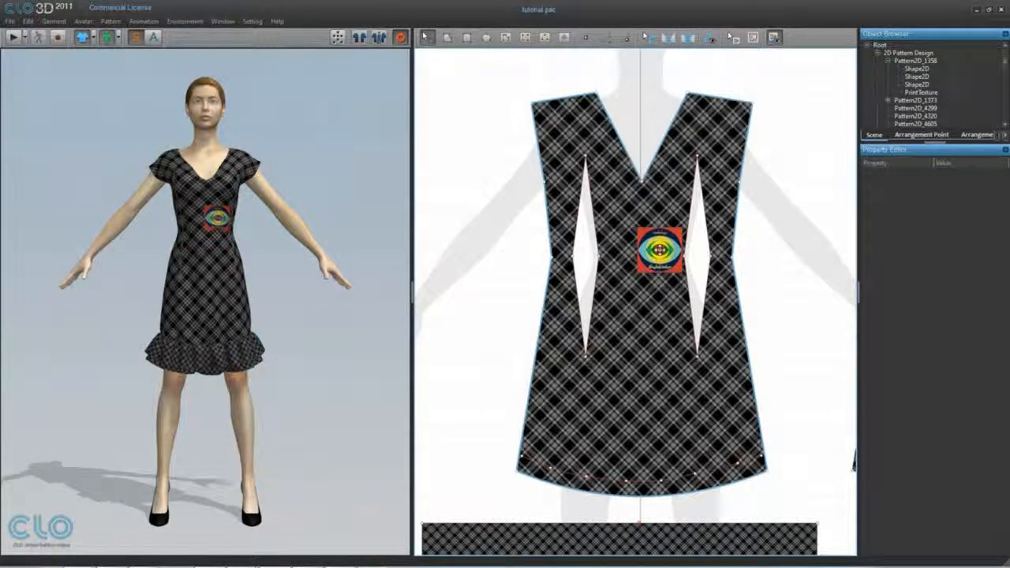
{"action": "left_click", "coordinate": [659, 250]}
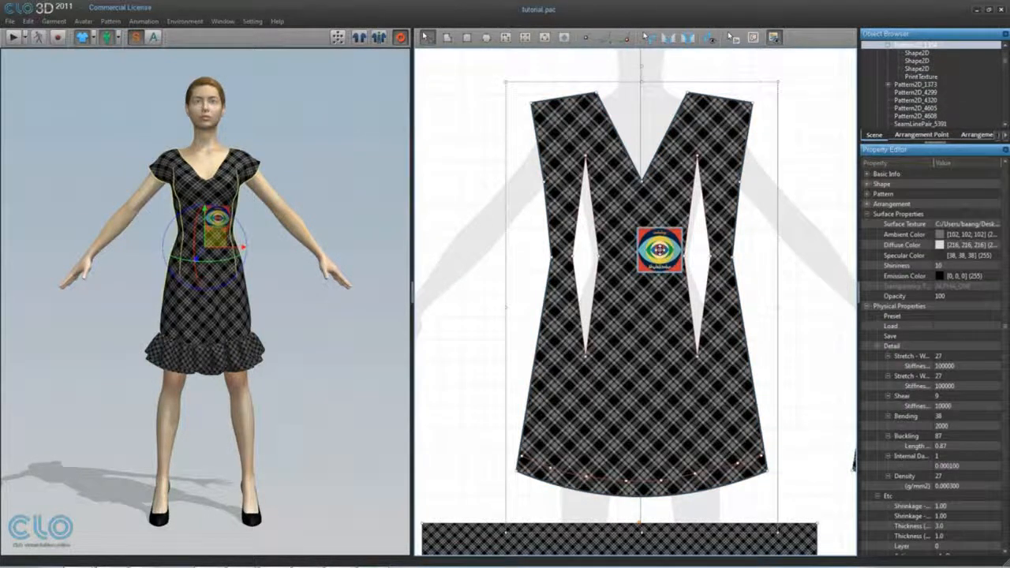
{"action": "left_click", "coordinate": [659, 249]}
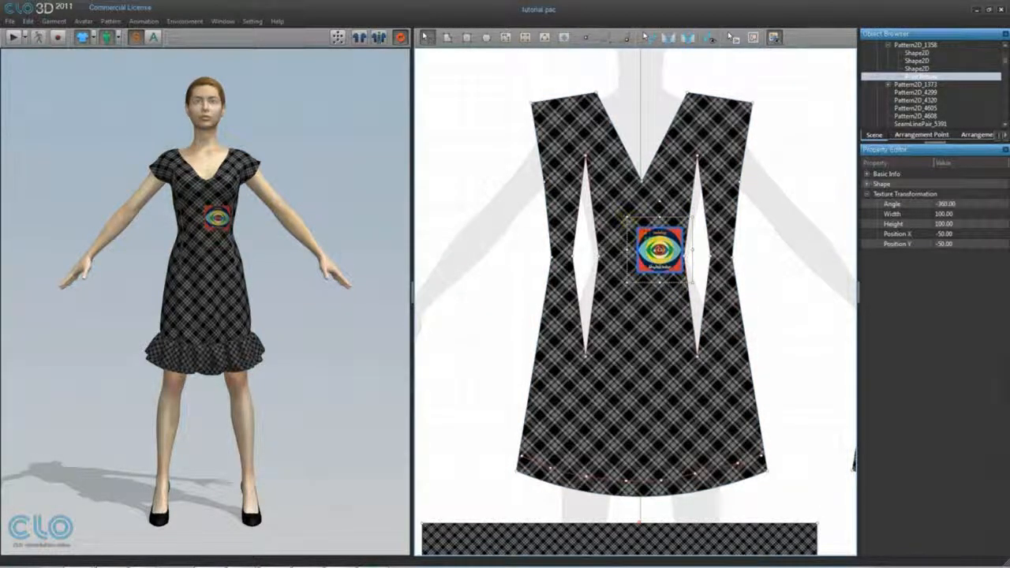
{"action": "left_click_drag", "start_coordinate": [629, 280], "coordinate": [685, 247]}
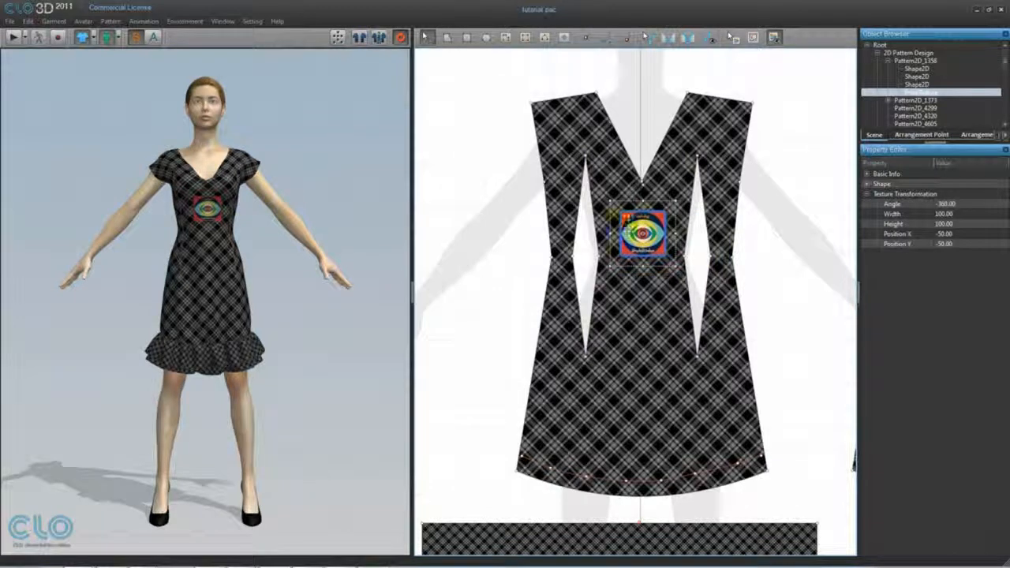
Step: Enlarge the print area to span between the two front darts and raise it to overlap the V-neck point
{"action": "left_click_drag", "start_coordinate": [610, 201], "coordinate": [579, 169]}
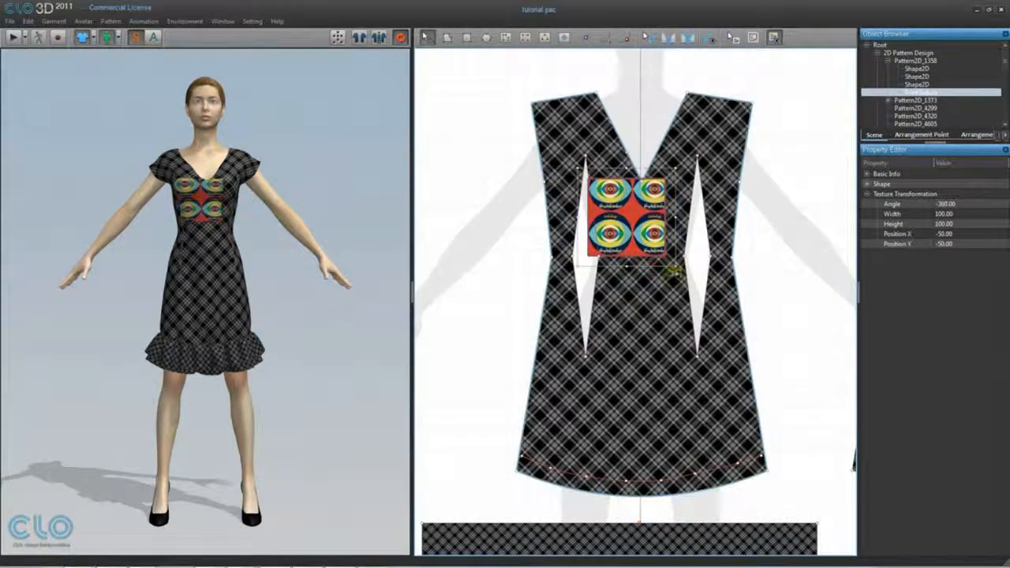
{"action": "left_click_drag", "start_coordinate": [701, 295], "coordinate": [699, 290]}
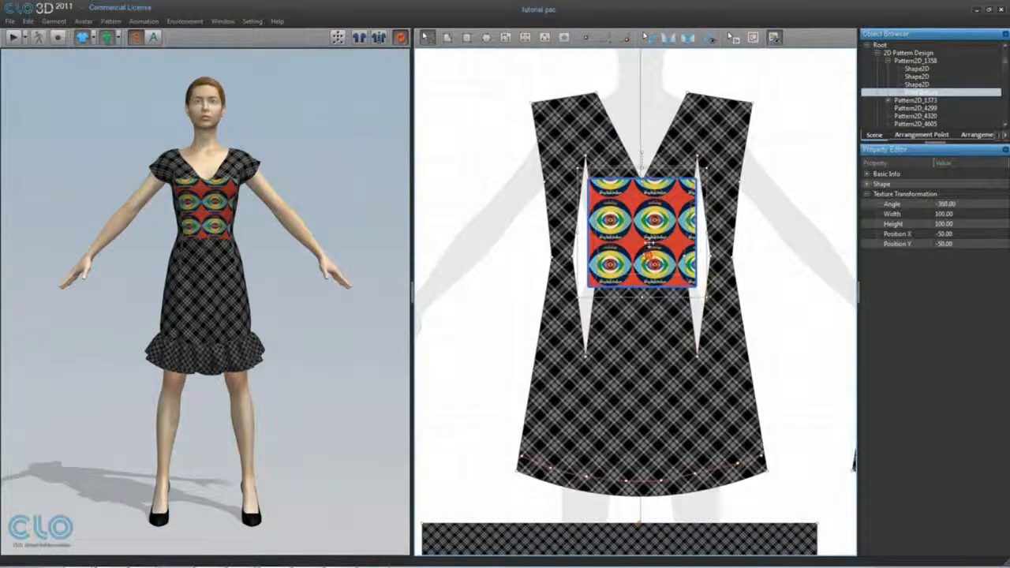
{"action": "left_click_drag", "start_coordinate": [648, 254], "coordinate": [648, 242]}
{"action": "left_click", "coordinate": [794, 239]}
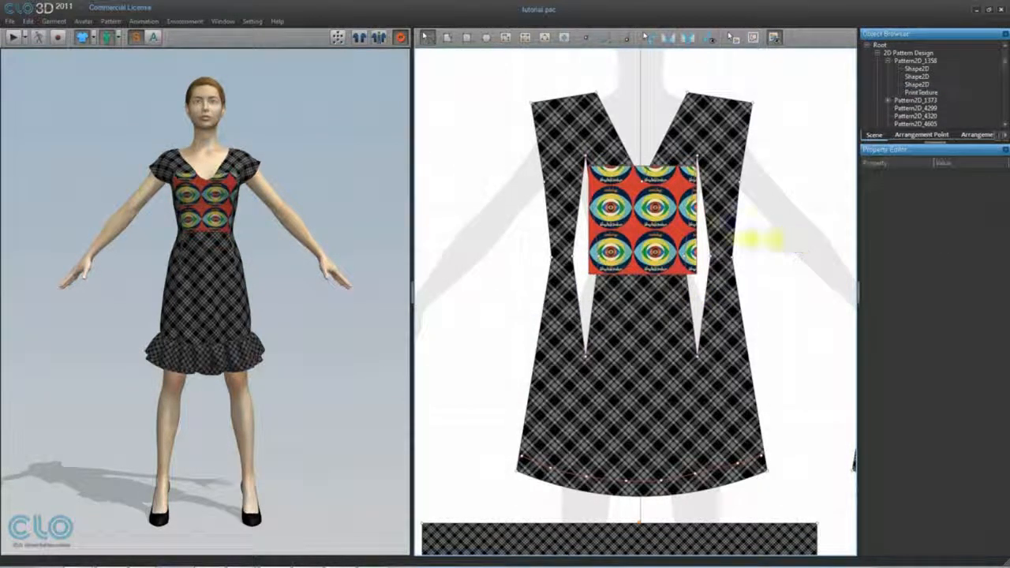
Step: Use Edit Texture to shrink the print's repeating motif to about 30 by 30 and rotate it to about -418 degrees
{"action": "left_click", "coordinate": [654, 220]}
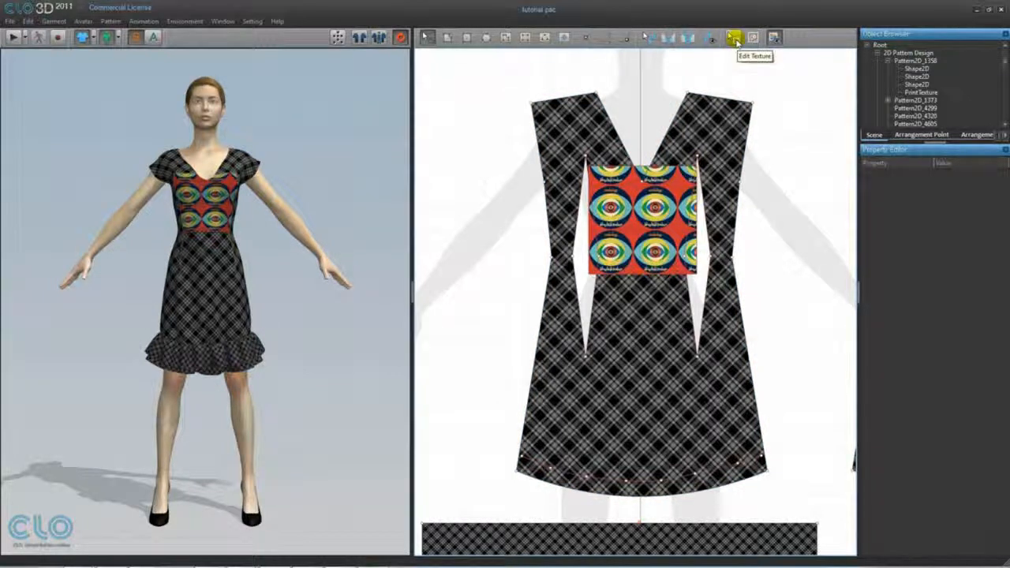
{"action": "left_click", "coordinate": [734, 39]}
{"action": "left_click", "coordinate": [644, 227]}
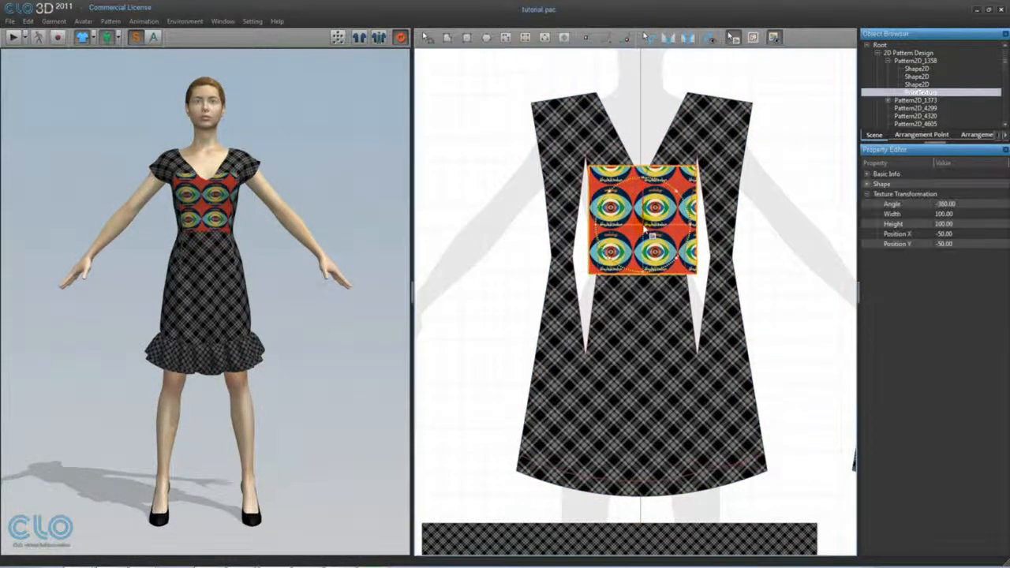
{"action": "left_click_drag", "start_coordinate": [651, 229], "coordinate": [660, 227]}
{"action": "left_click_drag", "start_coordinate": [668, 174], "coordinate": [662, 231]}
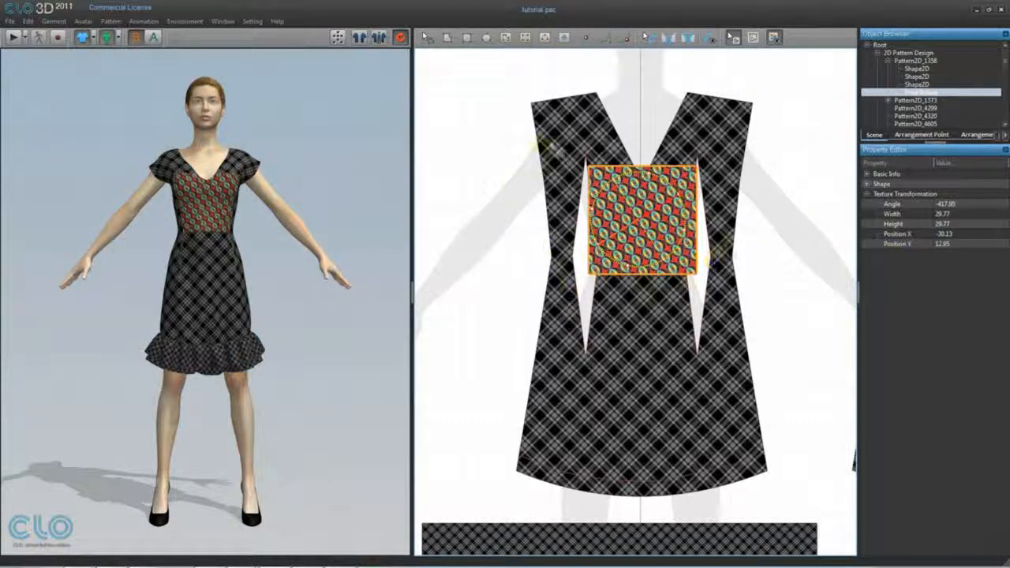
Step: Replace the dress front's print image with image 13 from the Texture folder's Illustration subfolder
{"action": "left_click", "coordinate": [988, 10]}
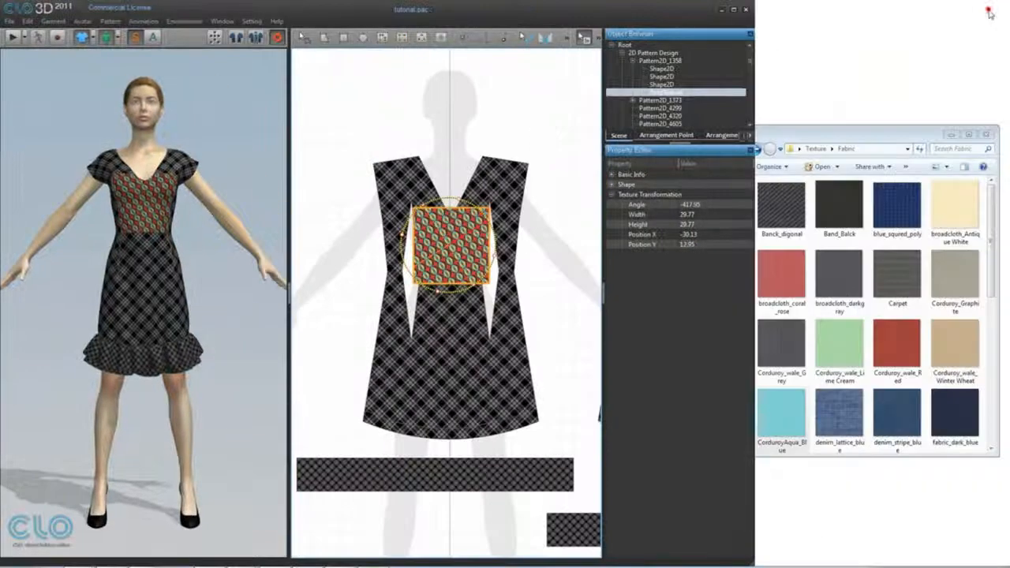
{"action": "left_click", "coordinate": [826, 132]}
{"action": "left_click", "coordinate": [816, 148]}
{"action": "double_click", "coordinate": [790, 216]}
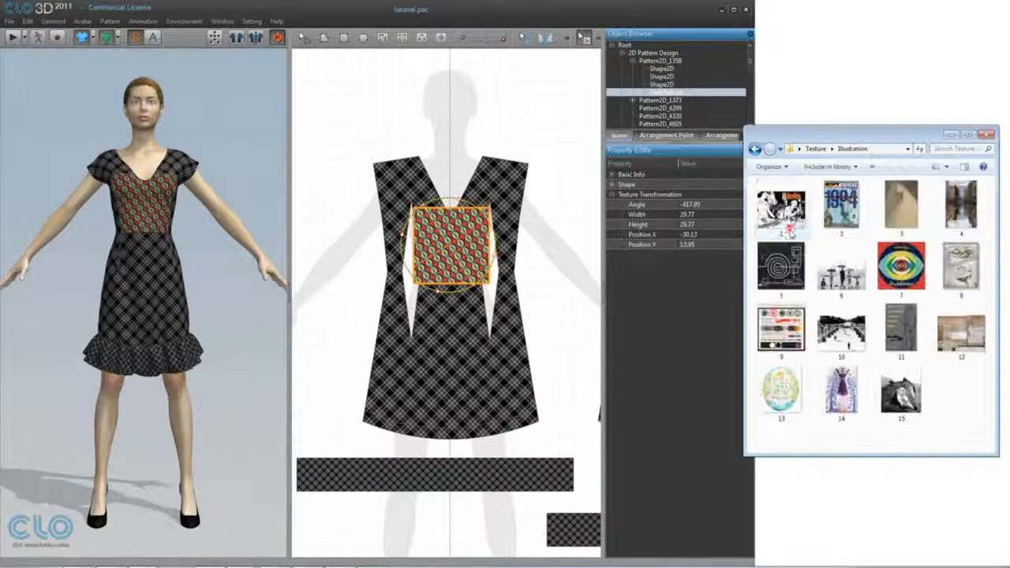
{"action": "left_click_drag", "start_coordinate": [773, 398], "coordinate": [463, 258]}
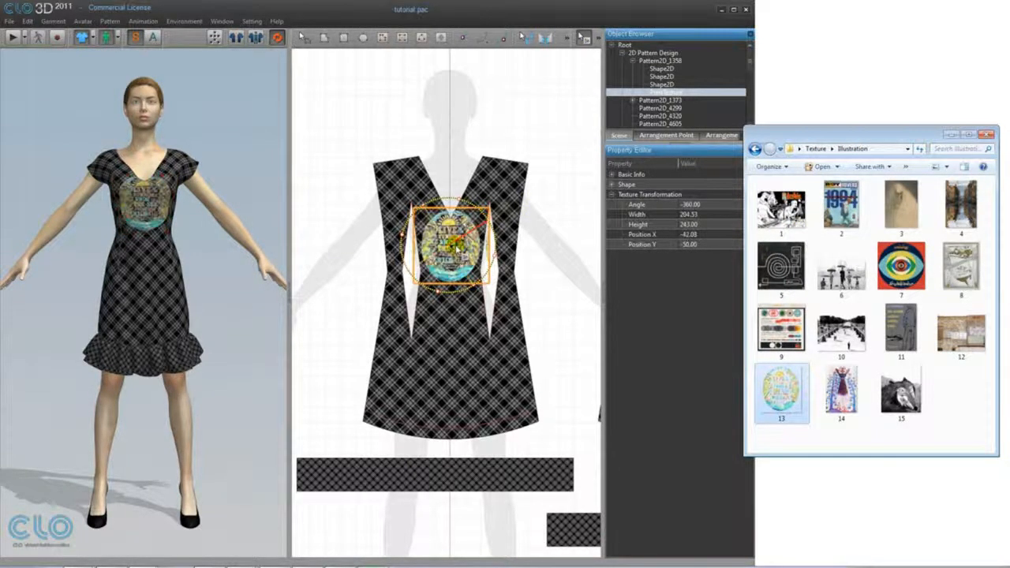
{"action": "scroll", "coordinate": [568, 229], "scroll_direction": "up", "scroll_amount": 4}
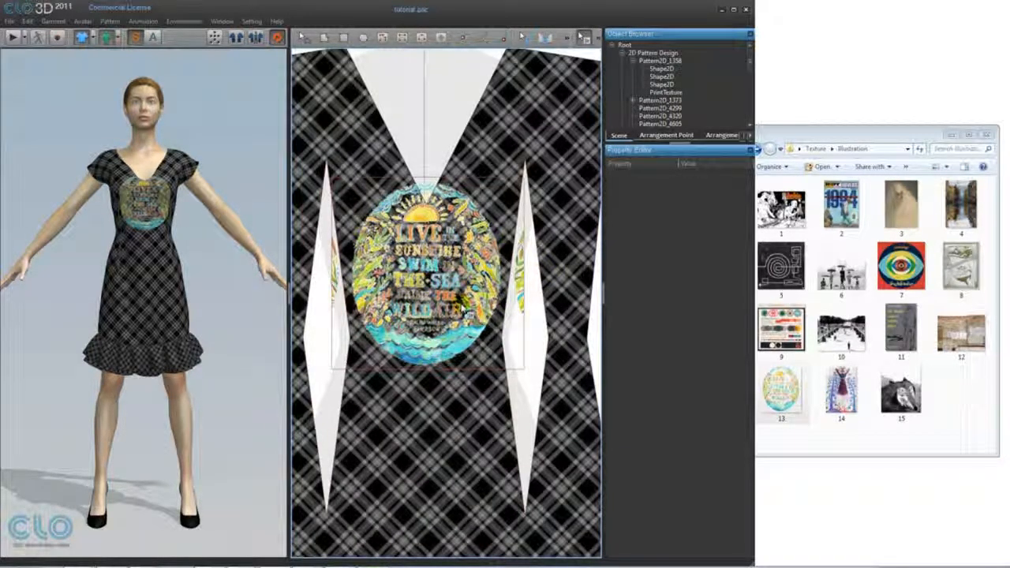
{"action": "left_click", "coordinate": [734, 10]}
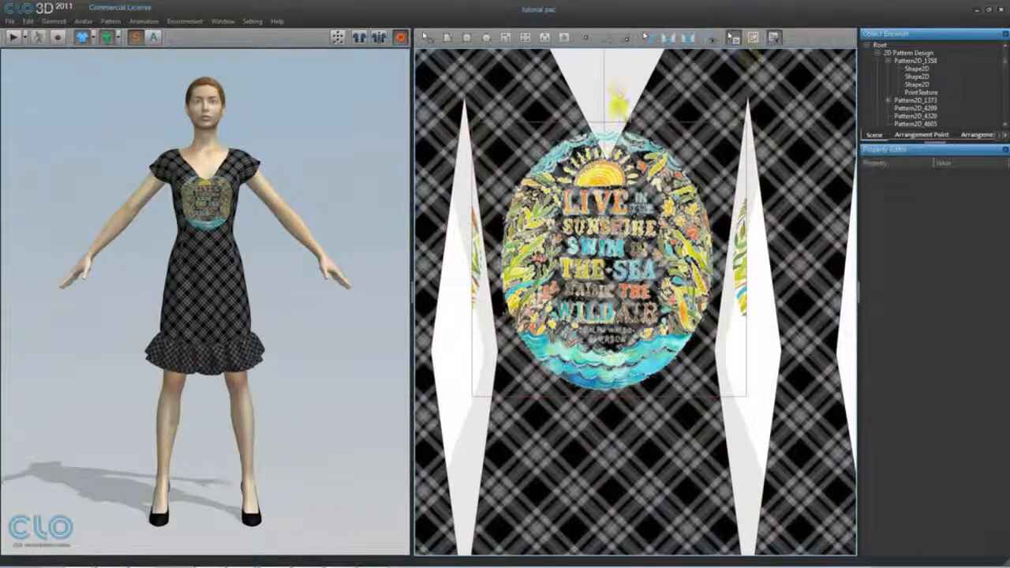
Step: Delete the print texture from the dress front
{"action": "right_click", "coordinate": [619, 90]}
{"action": "left_click", "coordinate": [641, 219]}
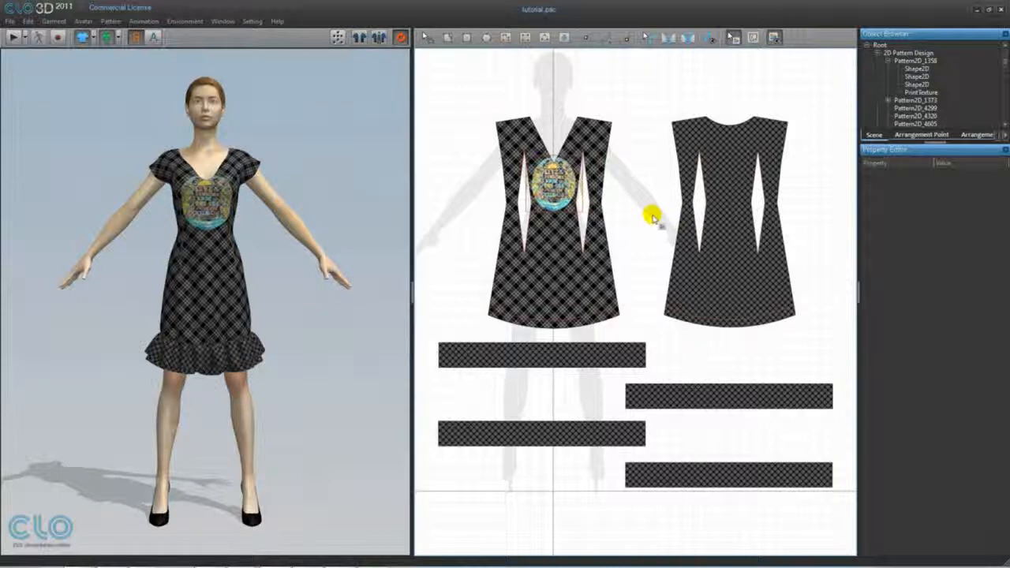
{"action": "left_click", "coordinate": [429, 38]}
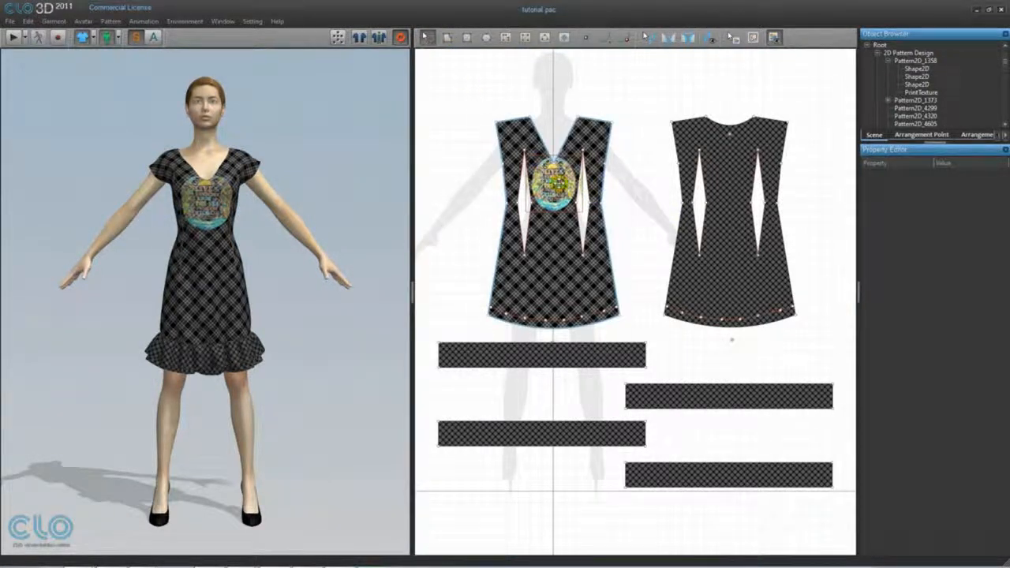
{"action": "left_click", "coordinate": [558, 183]}
{"action": "left_click", "coordinate": [555, 181]}
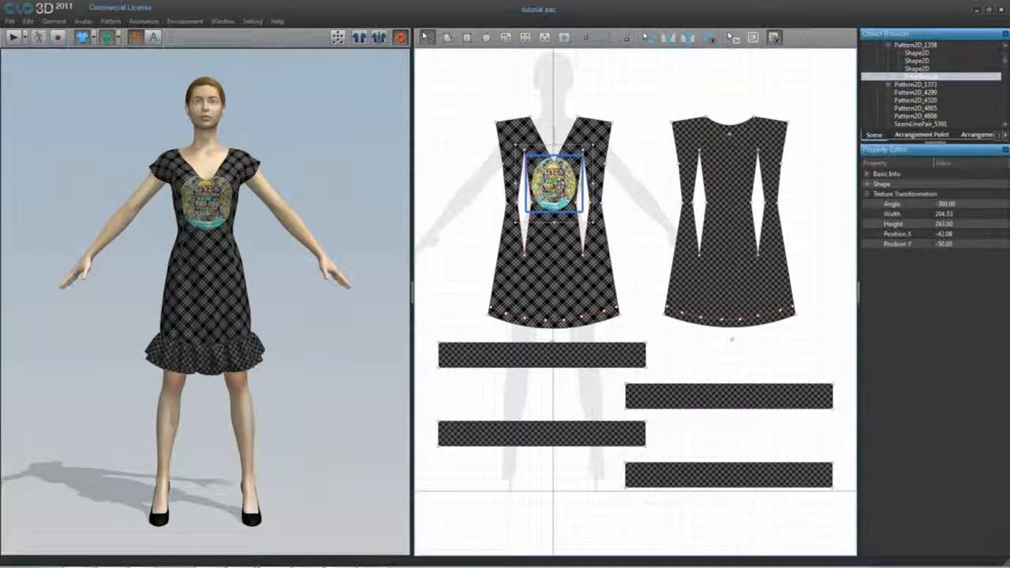
{"action": "key", "text": "Delete"}
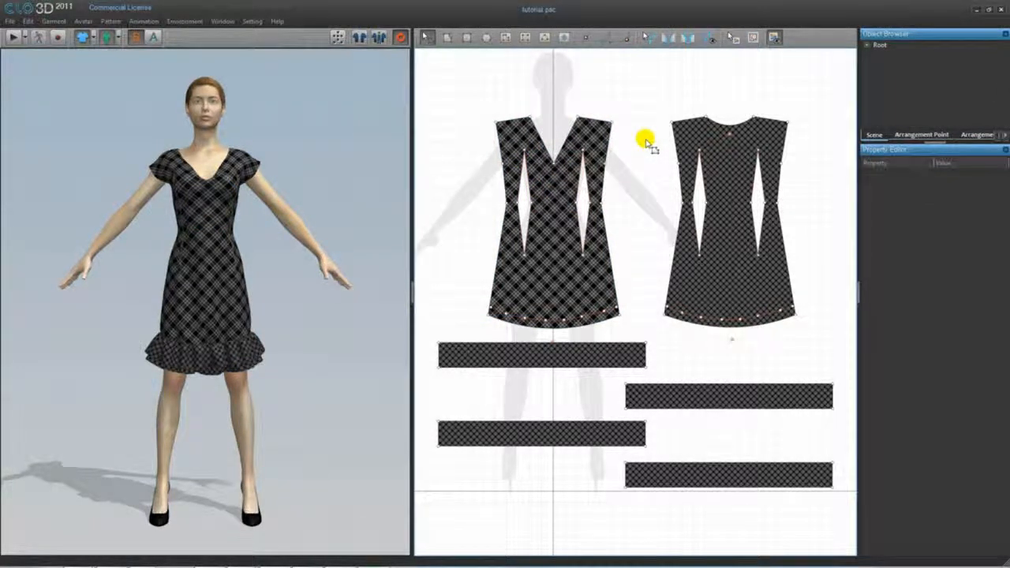
Step: Delete the fabric textures from all pattern pieces and select all the pieces again
{"action": "left_click_drag", "start_coordinate": [421, 78], "coordinate": [852, 509]}
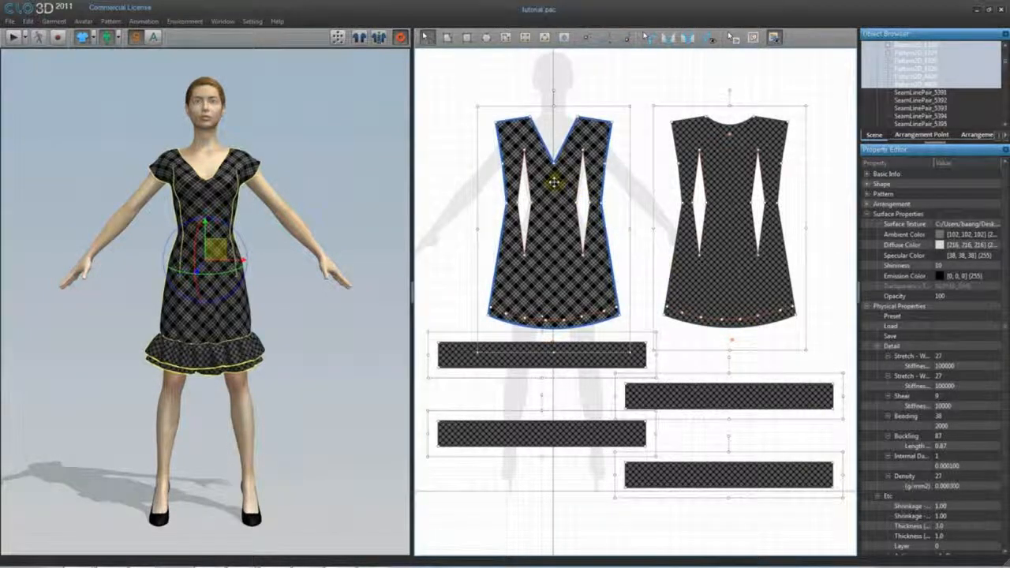
{"action": "right_click", "coordinate": [555, 183]}
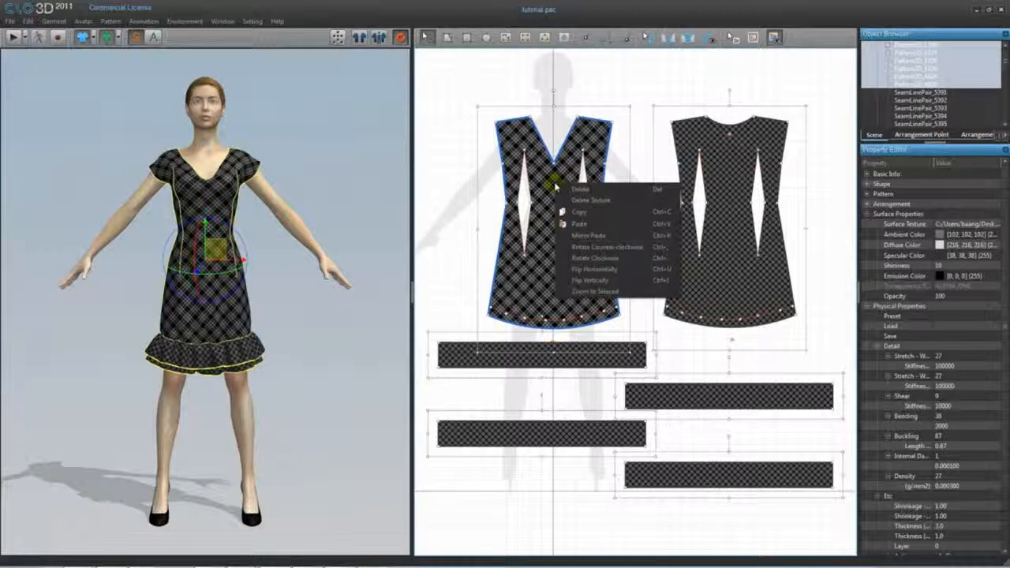
{"action": "left_click", "coordinate": [608, 204]}
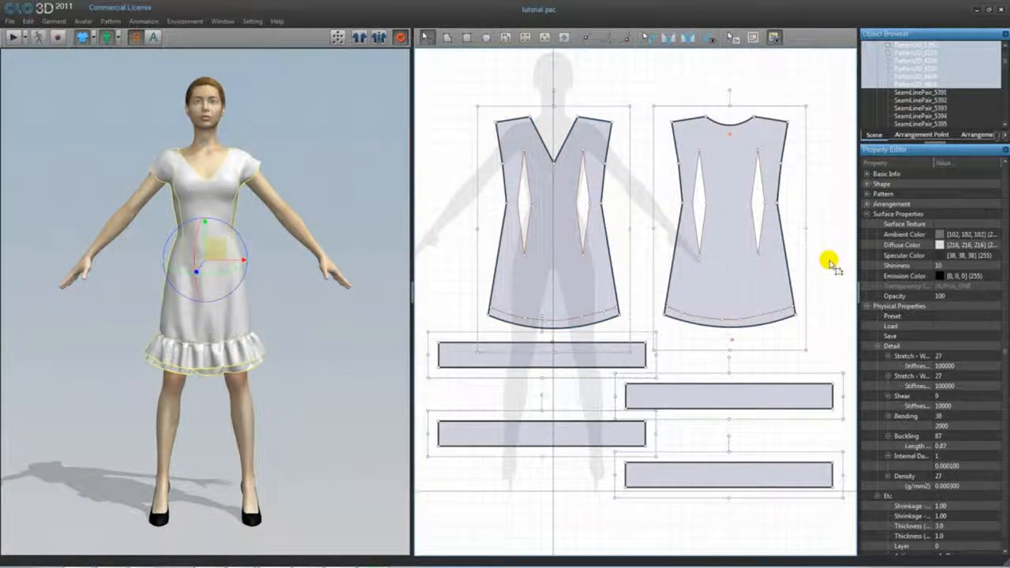
{"action": "left_click", "coordinate": [829, 265]}
{"action": "scroll", "coordinate": [816, 315], "scroll_direction": "down", "scroll_amount": 3}
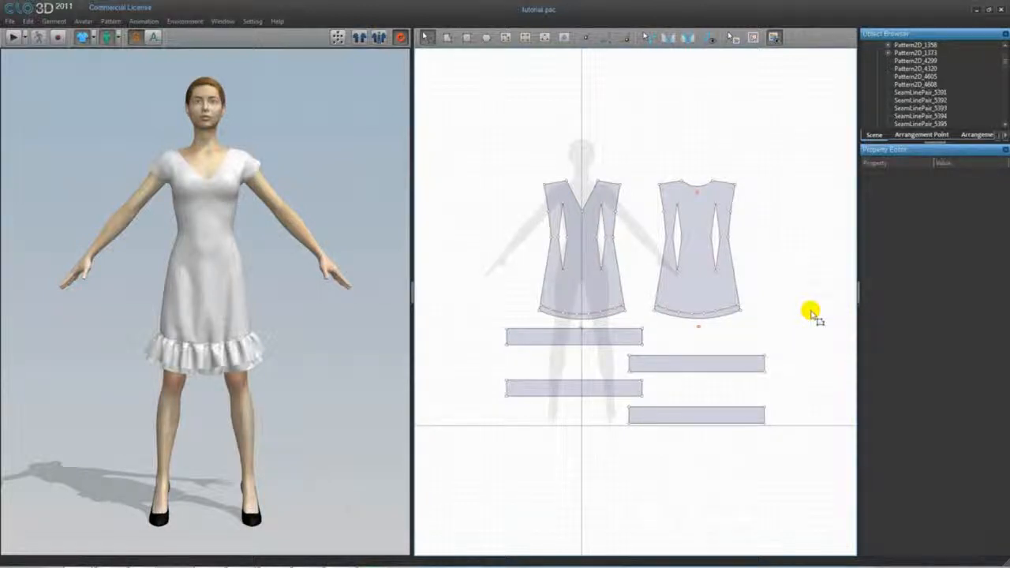
{"action": "left_click_drag", "start_coordinate": [458, 145], "coordinate": [789, 448]}
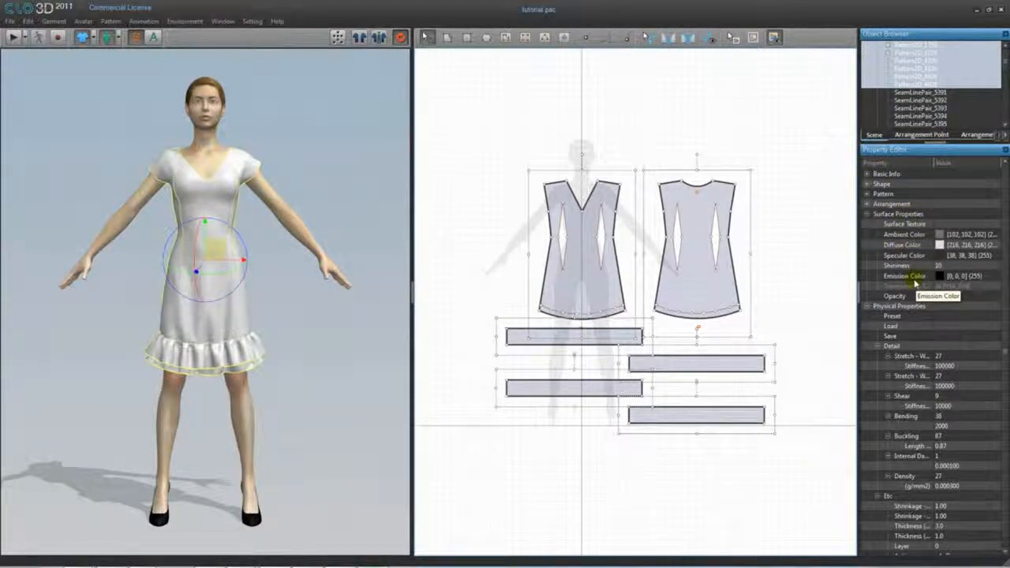
Step: Try a dark green ambient color of RGB 33, 102, 64 on the selected pattern pieces
{"action": "left_click", "coordinate": [972, 235]}
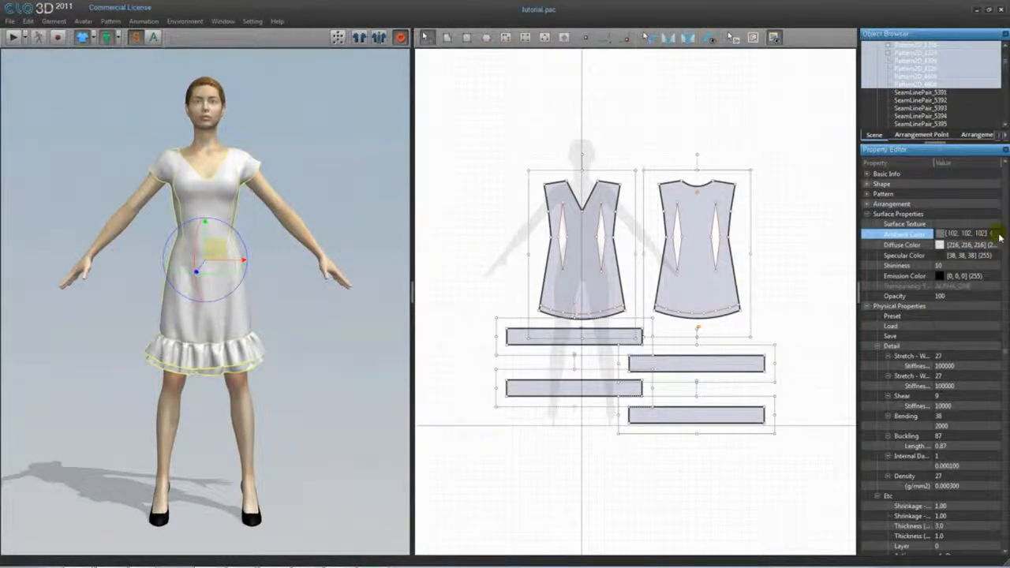
{"action": "left_click", "coordinate": [997, 235]}
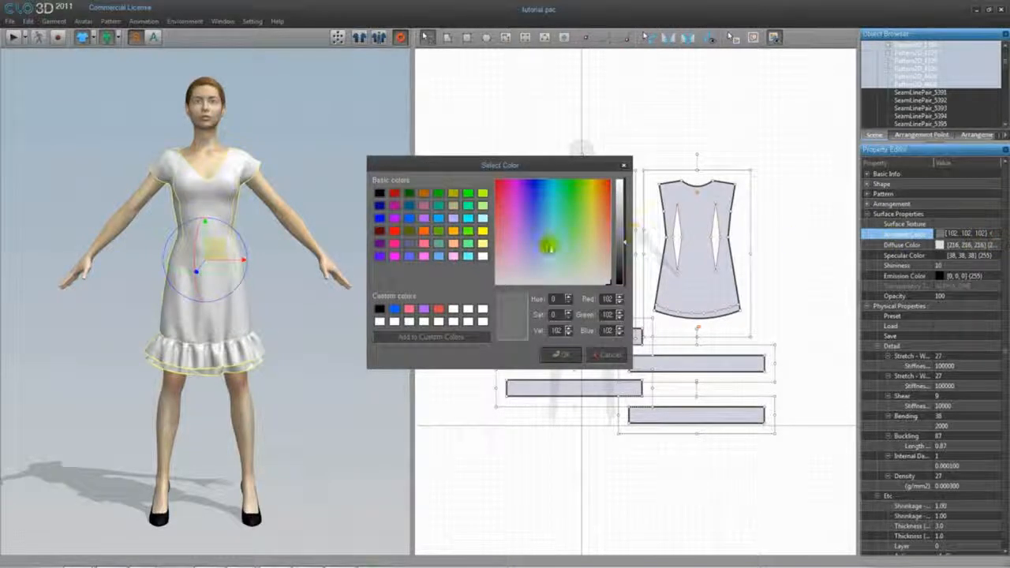
{"action": "mouse_move", "coordinate": [546, 256]}
{"action": "left_mouse_down"}
{"action": "mouse_move", "coordinate": [513, 255]}
{"action": "mouse_move", "coordinate": [565, 205]}
{"action": "mouse_move", "coordinate": [546, 247]}
{"action": "mouse_move", "coordinate": [581, 221]}
{"action": "mouse_move", "coordinate": [565, 215]}
{"action": "left_mouse_up"}
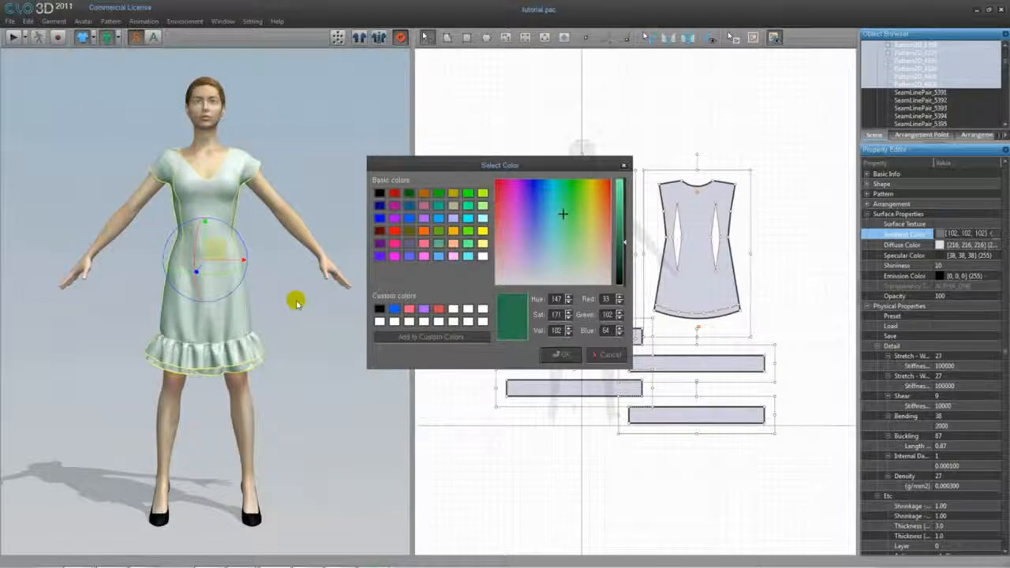
{"action": "left_click", "coordinate": [609, 355]}
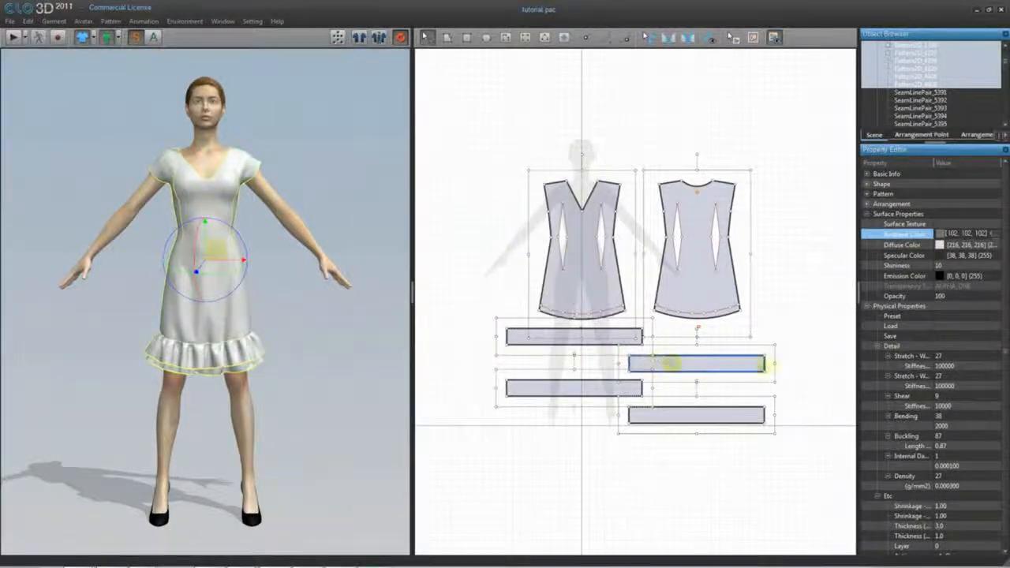
Step: Set the diffuse color of all pattern pieces to green, RGB 113, 216, 95
{"action": "left_click", "coordinate": [977, 247]}
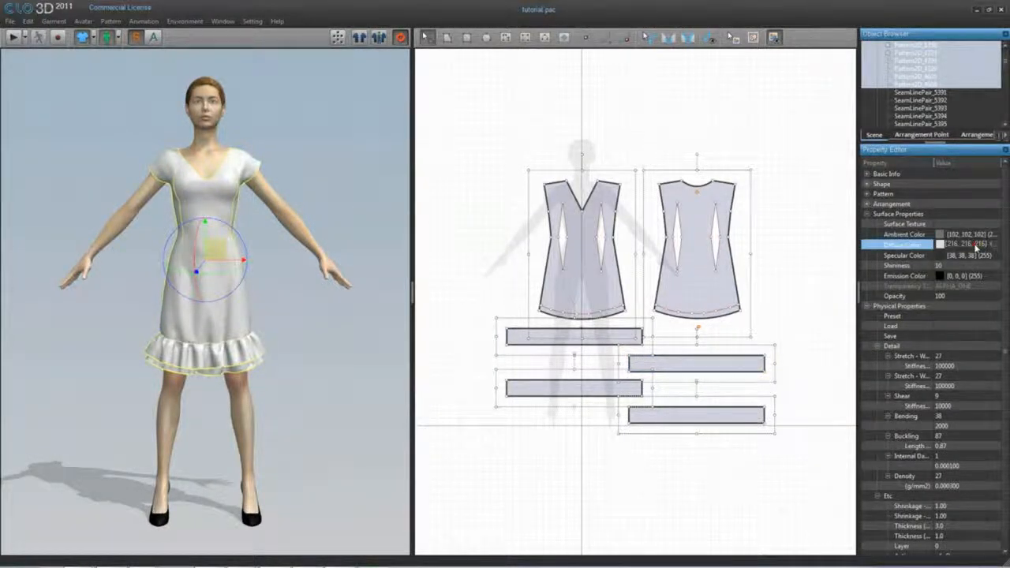
{"action": "left_click", "coordinate": [998, 246]}
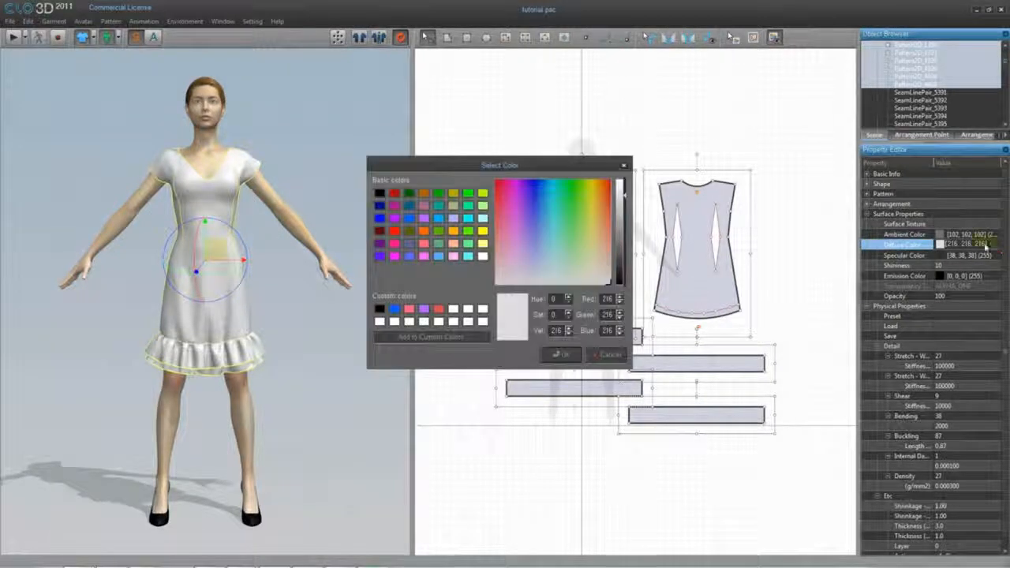
{"action": "mouse_move", "coordinate": [522, 220]}
{"action": "left_mouse_down"}
{"action": "mouse_move", "coordinate": [573, 194]}
{"action": "mouse_move", "coordinate": [554, 256]}
{"action": "mouse_move", "coordinate": [574, 226]}
{"action": "left_mouse_up"}
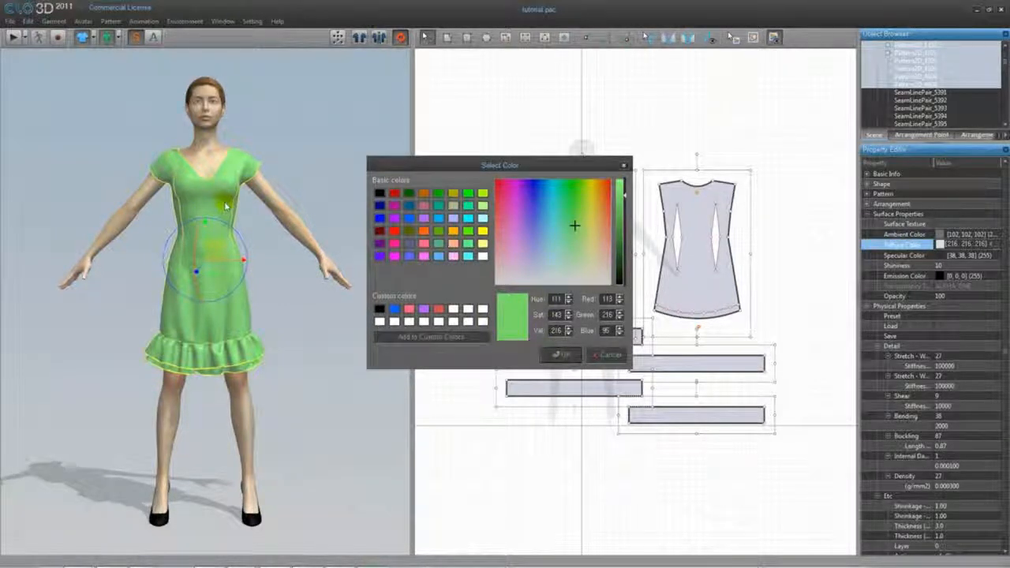
{"action": "left_click", "coordinate": [552, 354]}
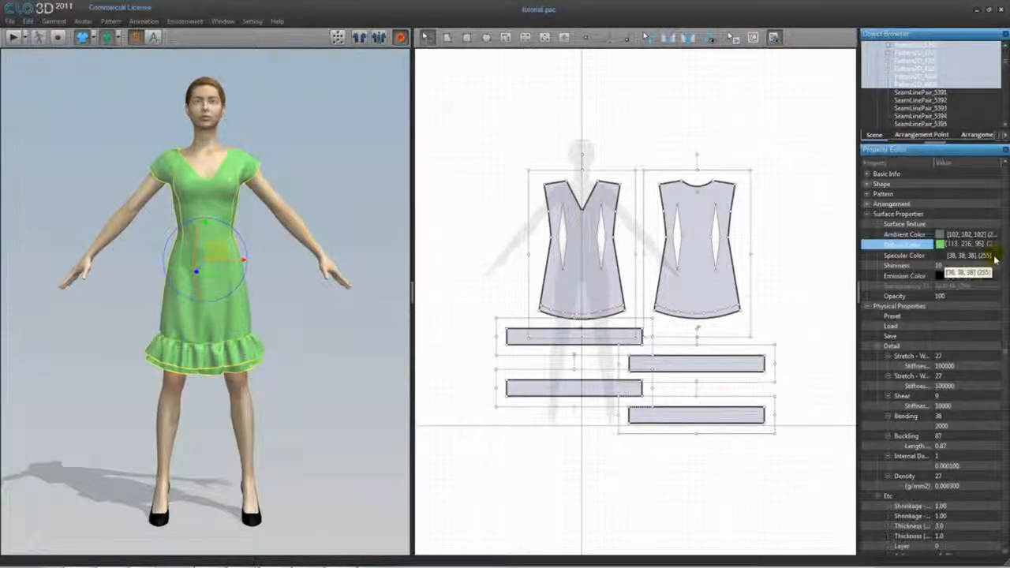
Step: Set the specular color of all selected pattern pieces to light gray, RGB 202, 202, 202
{"action": "left_click", "coordinate": [993, 256]}
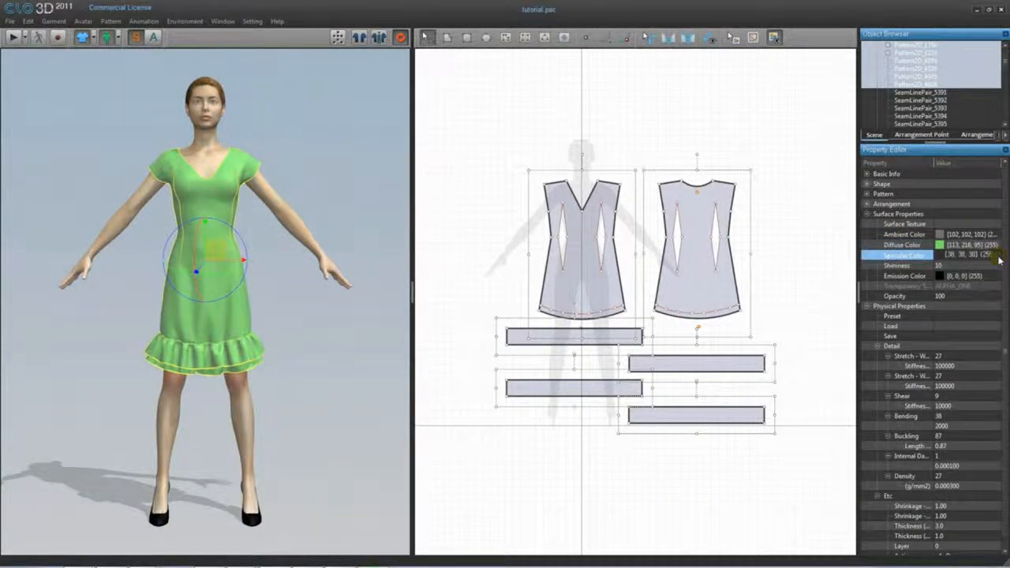
{"action": "left_click", "coordinate": [1002, 256]}
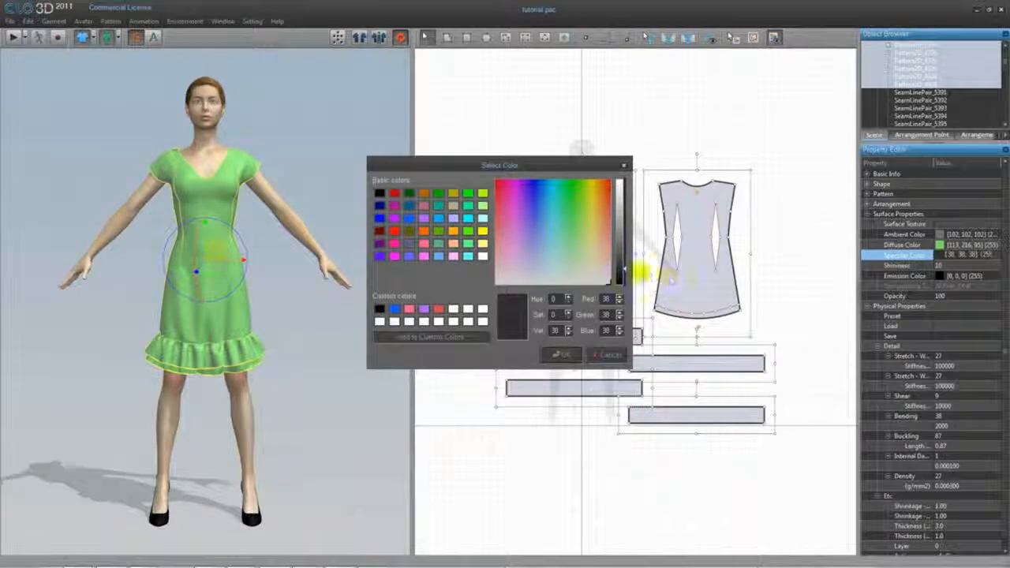
{"action": "left_click_drag", "start_coordinate": [627, 266], "coordinate": [625, 201]}
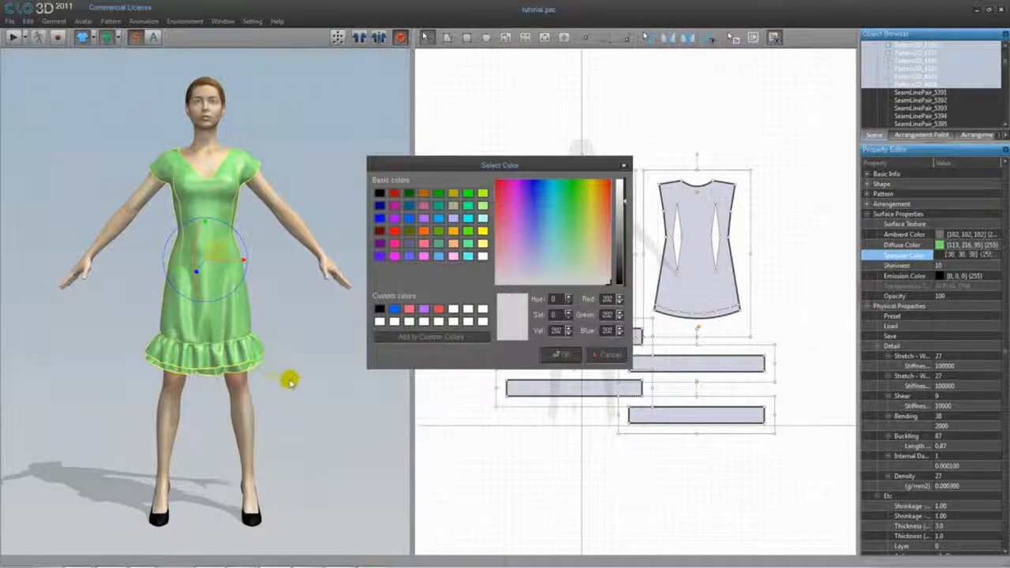
{"action": "left_click", "coordinate": [560, 355]}
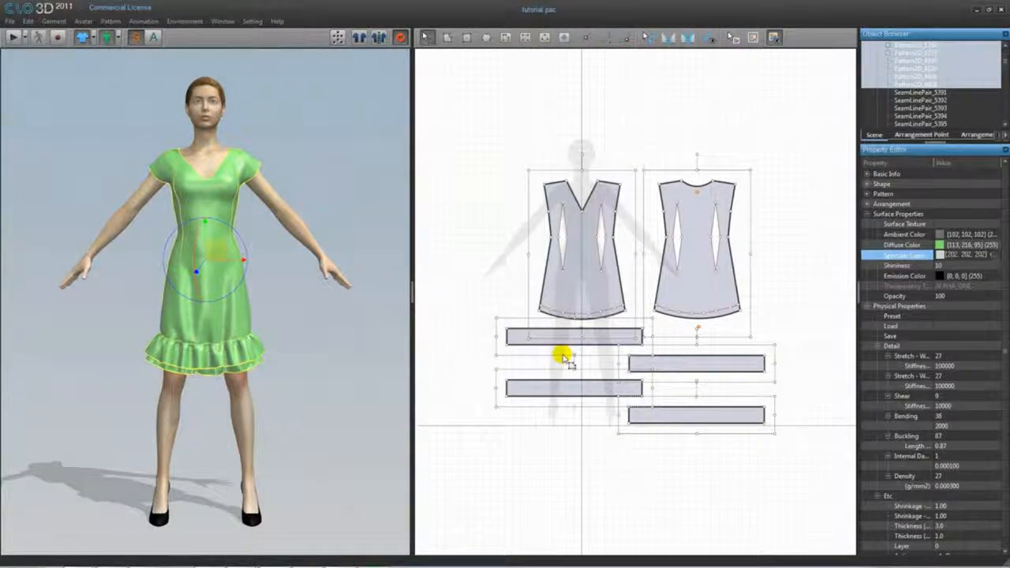
Step: Try a shininess of 128 on the selected pattern pieces and inspect the dress's surface
{"action": "left_click", "coordinate": [967, 266]}
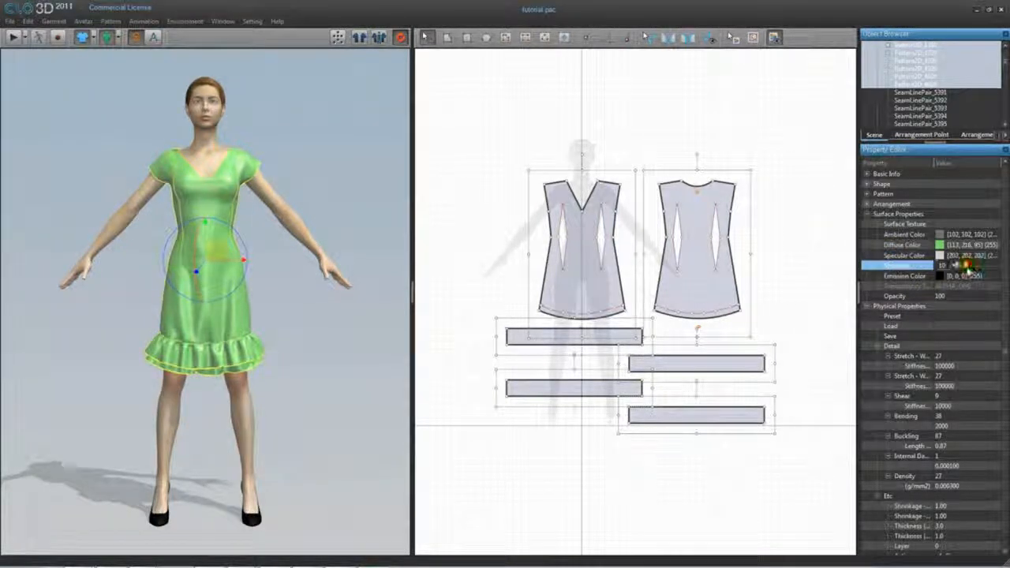
{"action": "left_click_drag", "start_coordinate": [963, 267], "coordinate": [991, 267]}
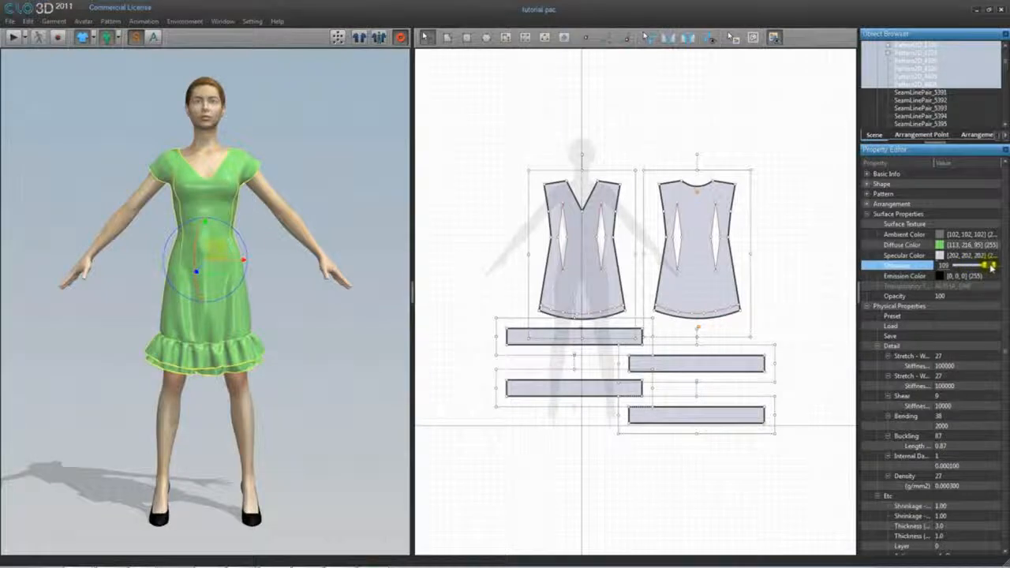
{"action": "mouse_move", "coordinate": [295, 198]}
{"action": "right_mouse_down"}
{"action": "mouse_move", "coordinate": [373, 217]}
{"action": "mouse_move", "coordinate": [235, 223]}
{"action": "mouse_move", "coordinate": [349, 205]}
{"action": "mouse_move", "coordinate": [160, 207]}
{"action": "mouse_move", "coordinate": [288, 203]}
{"action": "right_mouse_up"}
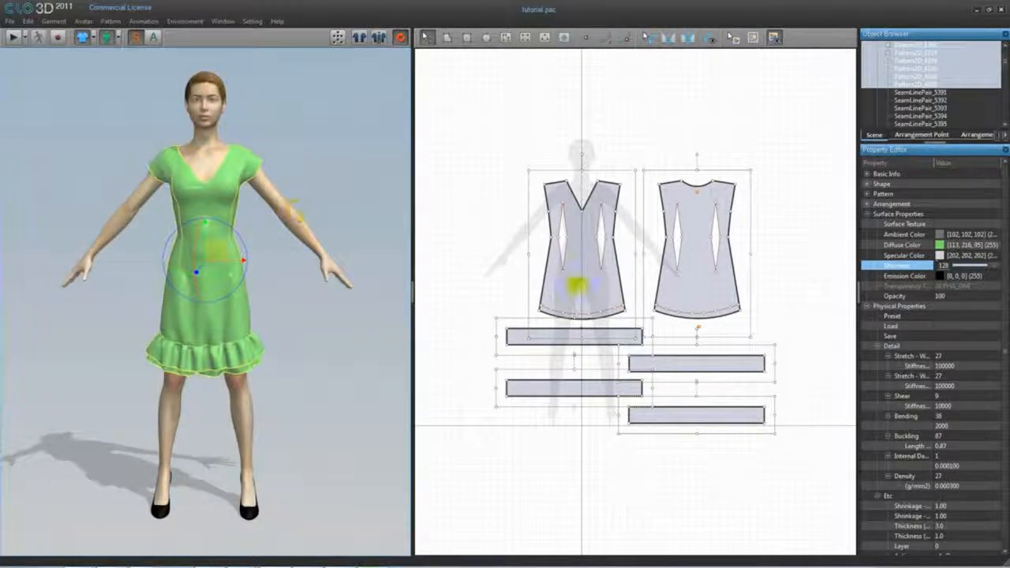
Step: Set the shininess of the selected pattern pieces to 0 and inspect the highlights on the dress
{"action": "left_click_drag", "start_coordinate": [993, 269], "coordinate": [957, 269]}
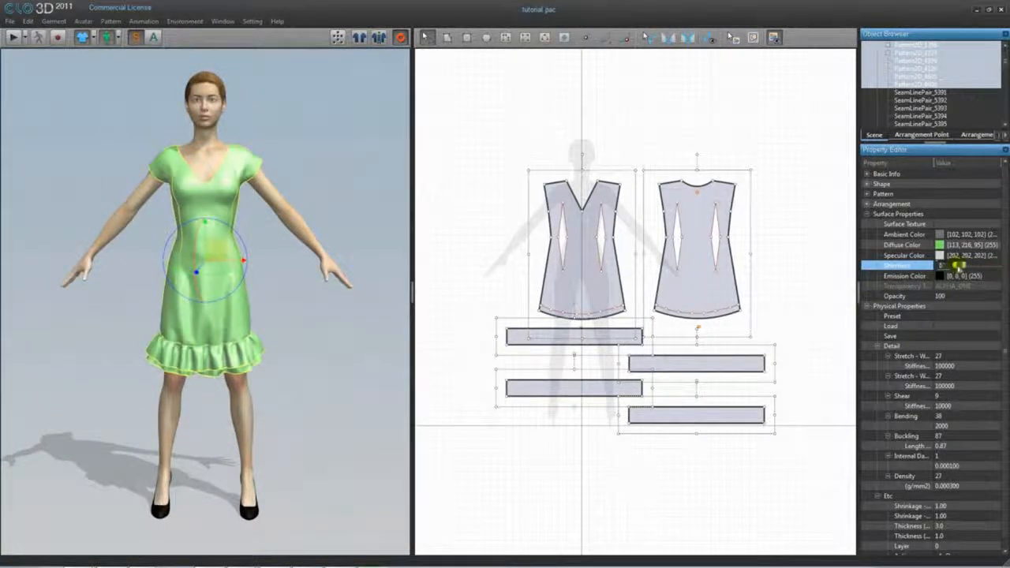
{"action": "mouse_move", "coordinate": [256, 226]}
{"action": "right_mouse_down"}
{"action": "mouse_move", "coordinate": [266, 235]}
{"action": "mouse_move", "coordinate": [394, 244]}
{"action": "mouse_move", "coordinate": [226, 244]}
{"action": "mouse_move", "coordinate": [209, 223]}
{"action": "mouse_move", "coordinate": [239, 243]}
{"action": "mouse_move", "coordinate": [259, 219]}
{"action": "right_mouse_up"}
{"action": "left_click", "coordinate": [925, 259]}
{"action": "left_click", "coordinate": [928, 267]}
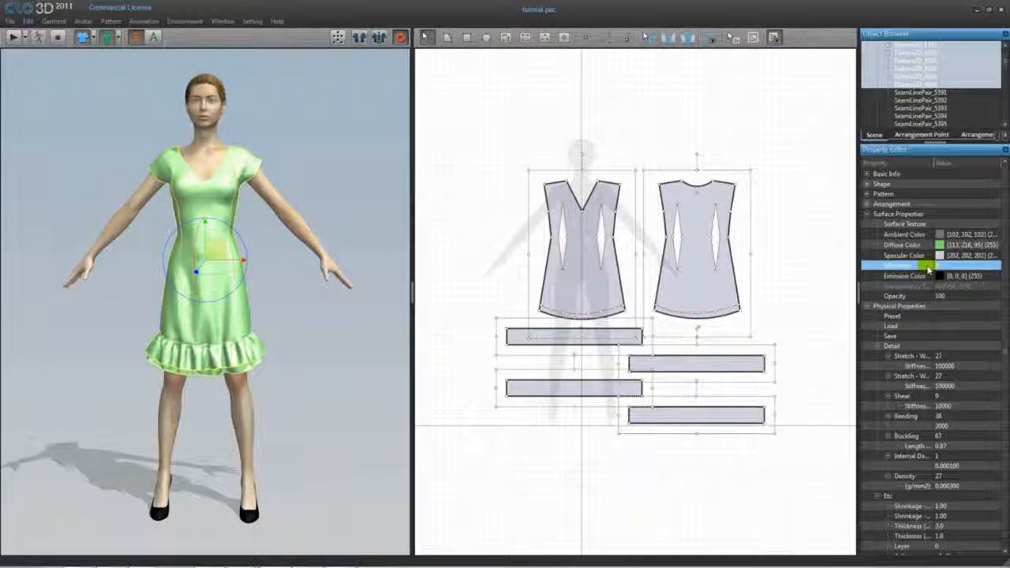
Step: Try a gray emission color of RGB 89, 89, 89 on the selected pattern pieces, then discard it
{"action": "left_click", "coordinate": [983, 278]}
{"action": "left_click", "coordinate": [998, 276]}
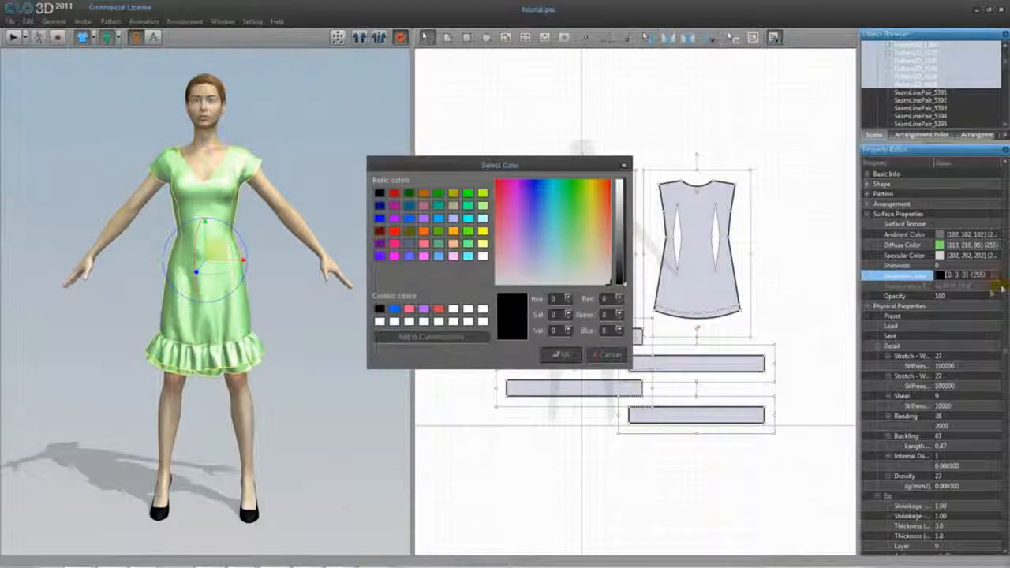
{"action": "left_click_drag", "start_coordinate": [625, 289], "coordinate": [658, 247]}
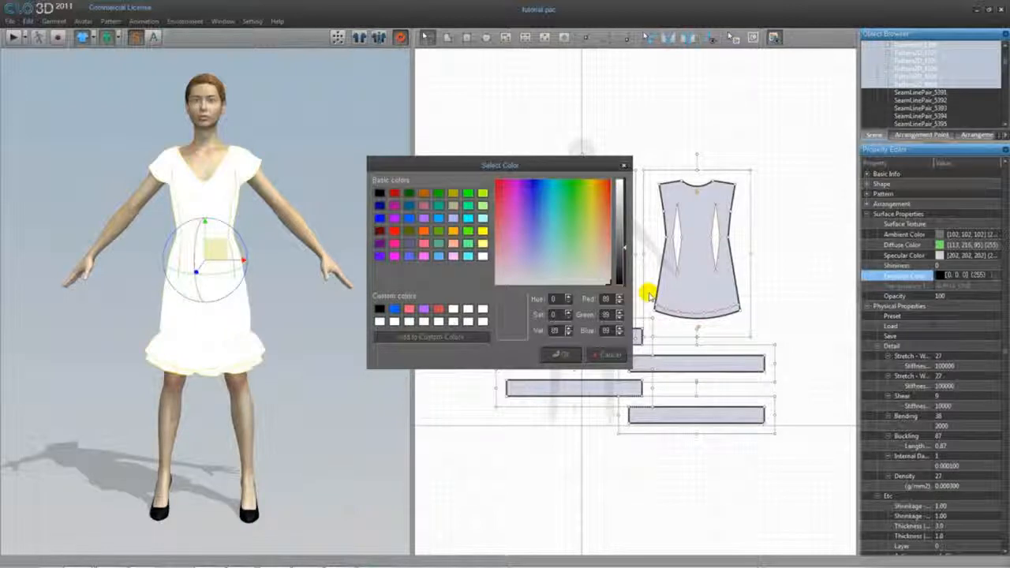
{"action": "left_click", "coordinate": [608, 356]}
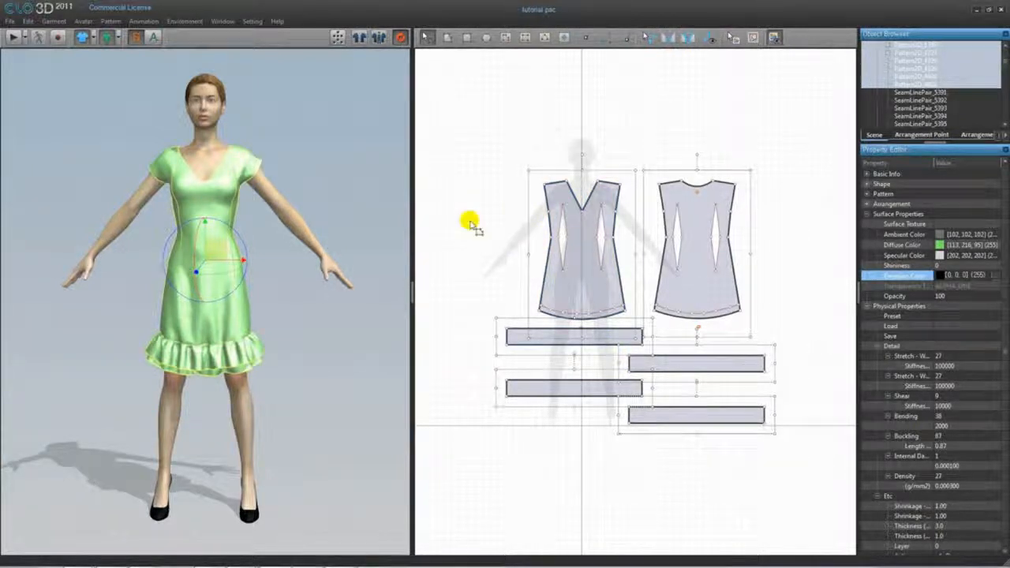
Step: Lower the opacity of all selected pattern pieces to about 33 to make the dress see-through
{"action": "left_click", "coordinate": [983, 296]}
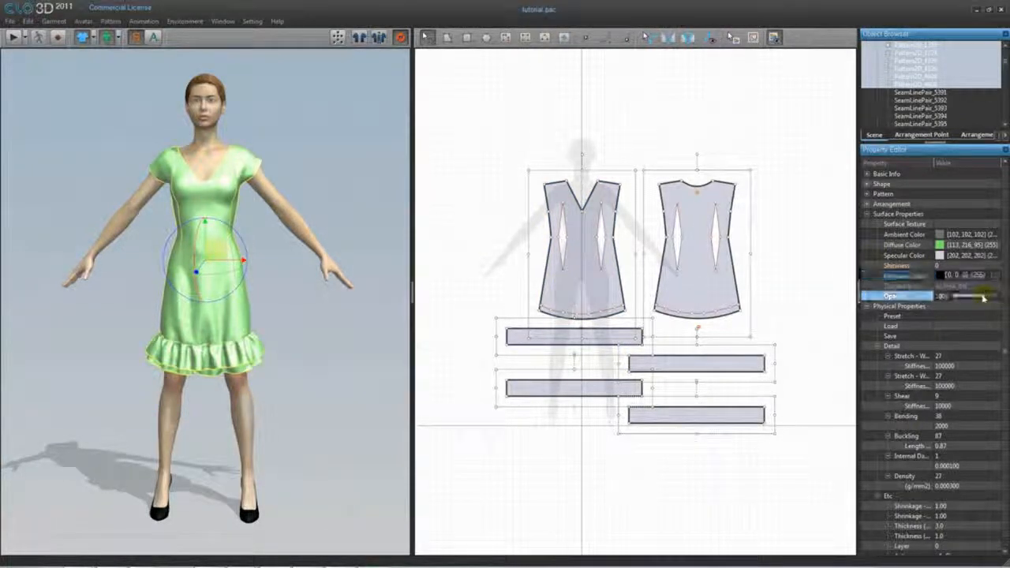
{"action": "left_click_drag", "start_coordinate": [983, 296], "coordinate": [969, 298]}
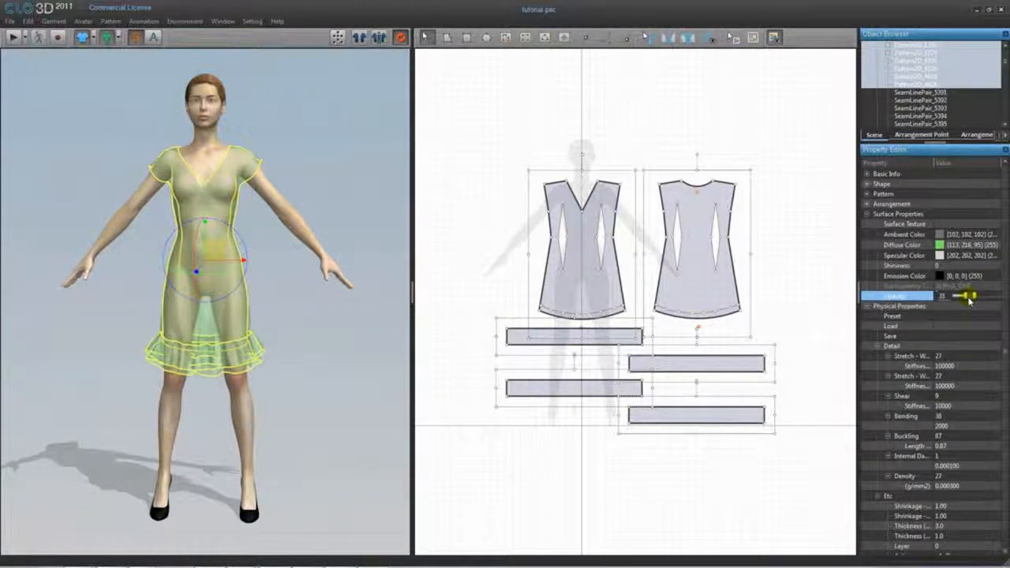